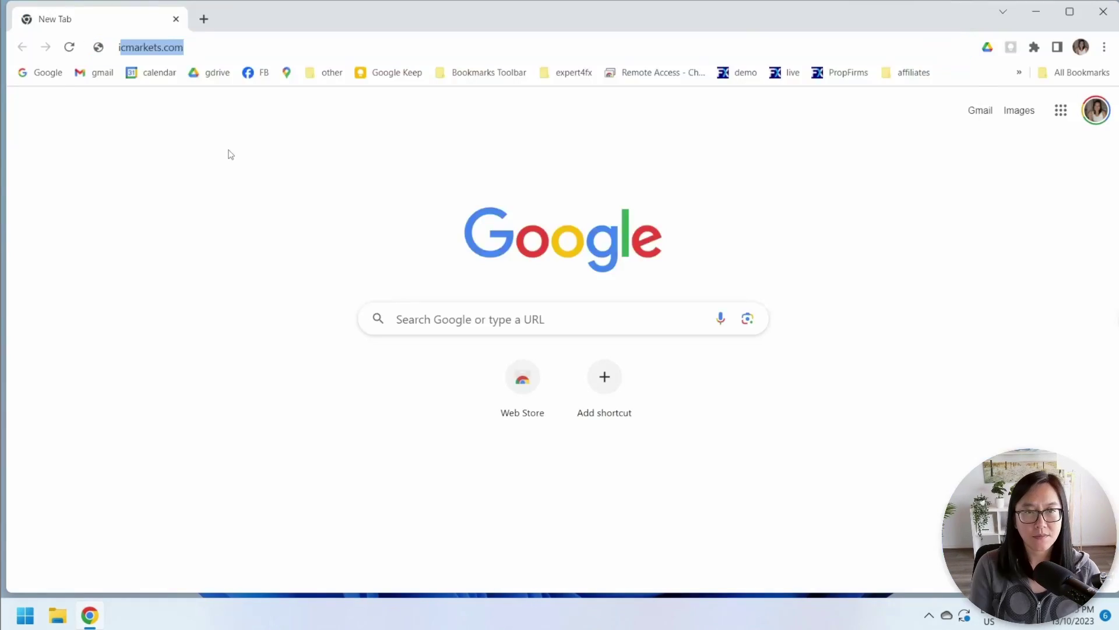
- Search 'ig mt4 do' and open IG's Download MetaTrader 4 page on ig.com
text(ig mt4 do)
key(Return)
scroll(590, 419, down, 7)
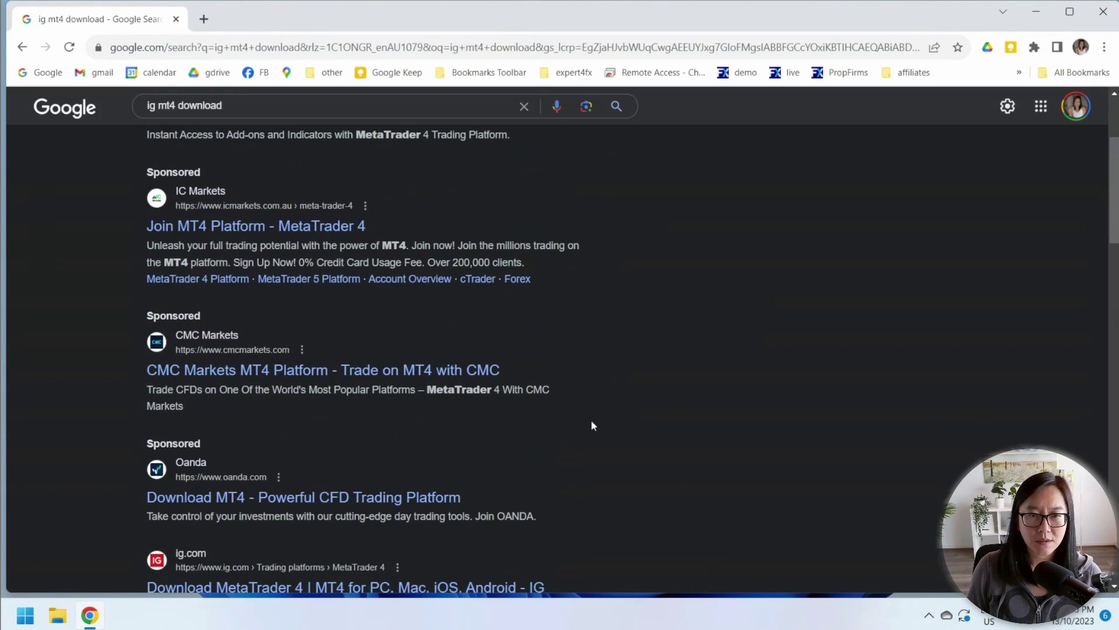
click(450, 281)
- Download the IG MT4 installer ig4setup.exe via 'this link' and save it
scroll(653, 315, down, 10)
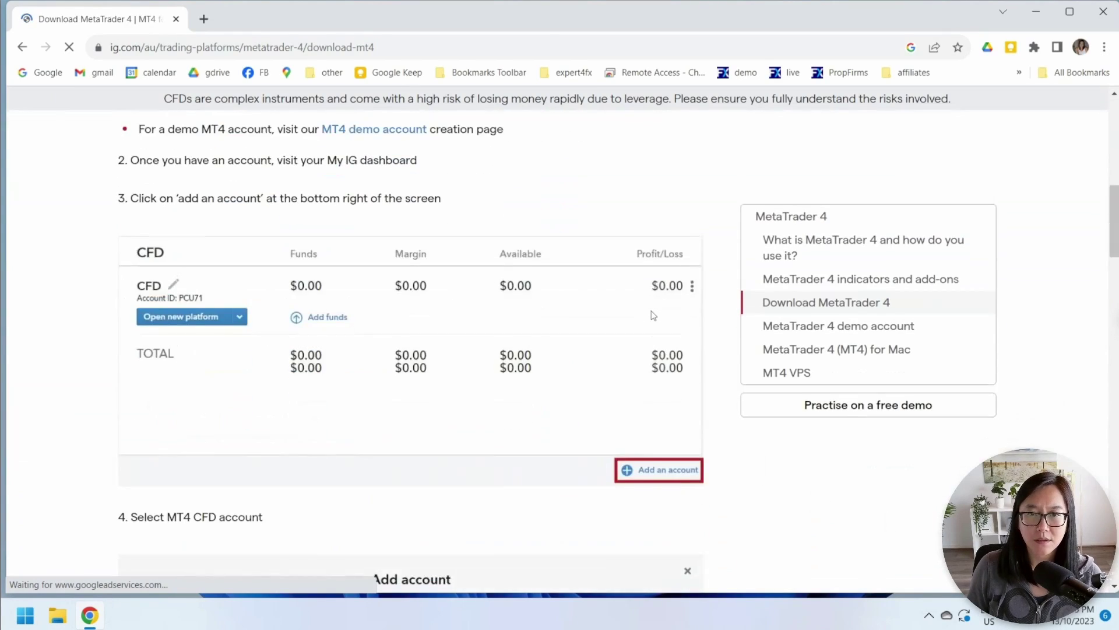
scroll(653, 315, down, 8)
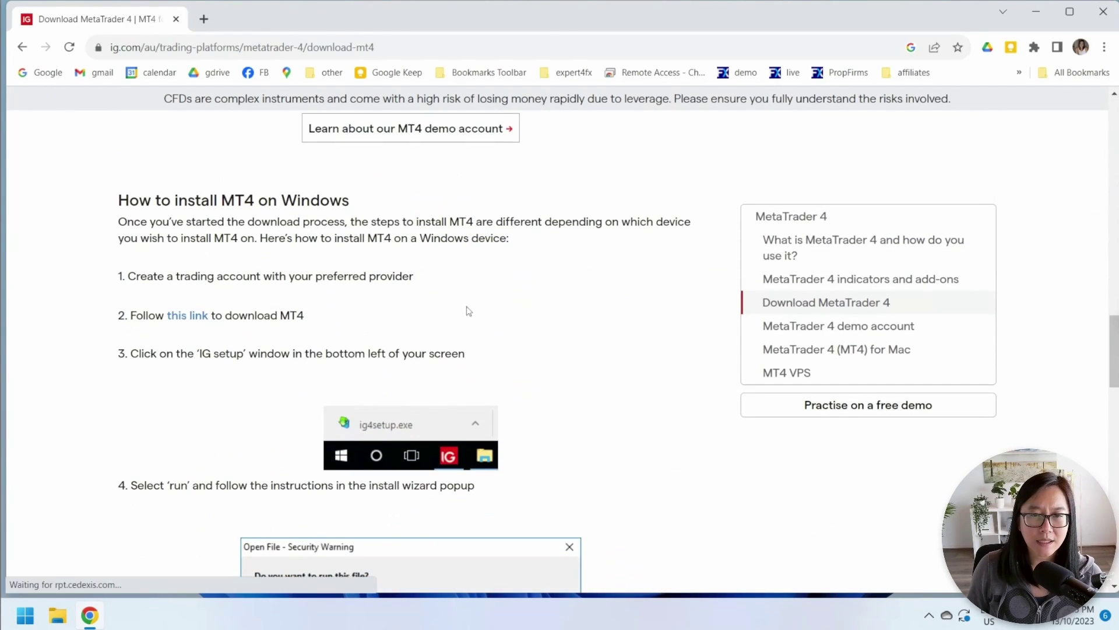
click(188, 317)
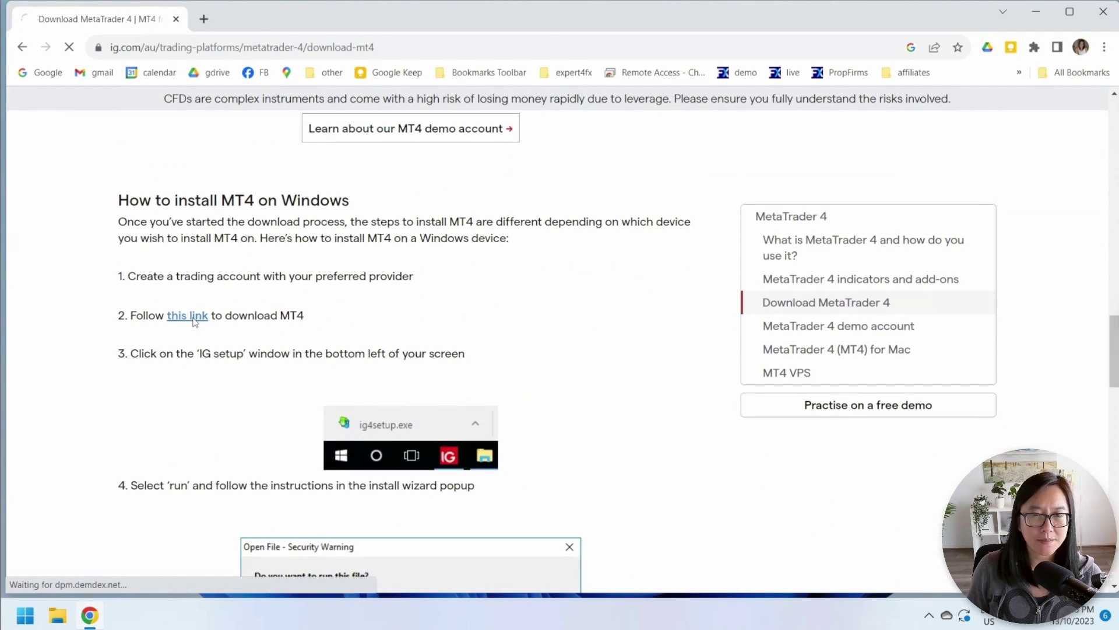
click(781, 505)
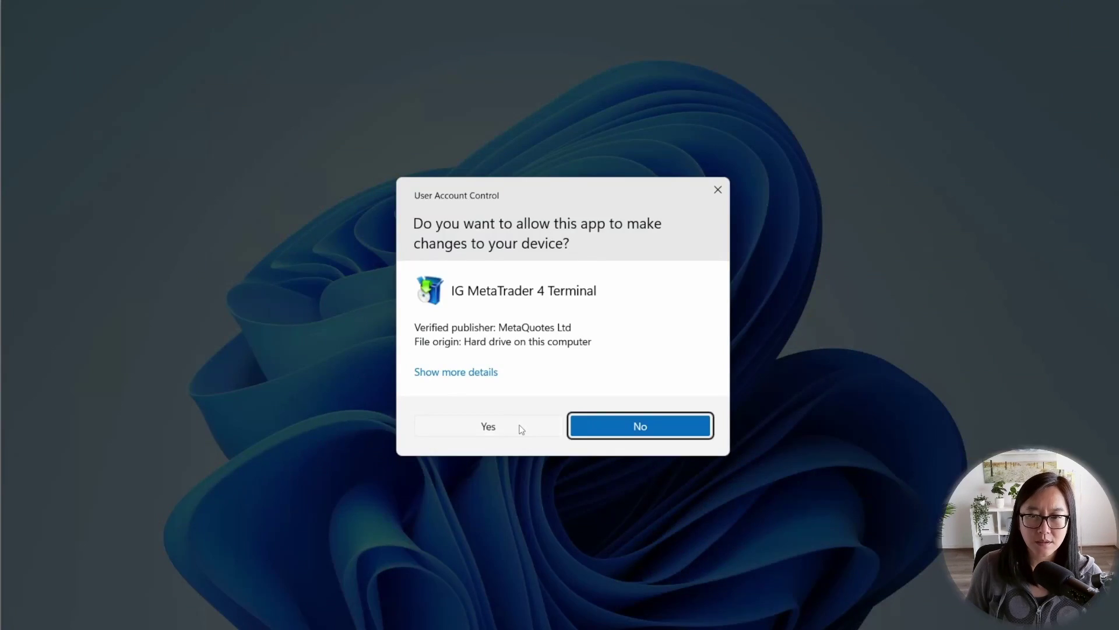
- Run ig4setup.exe and change the installation folder to Program Files (x86)\IG MT4 01
click(517, 427)
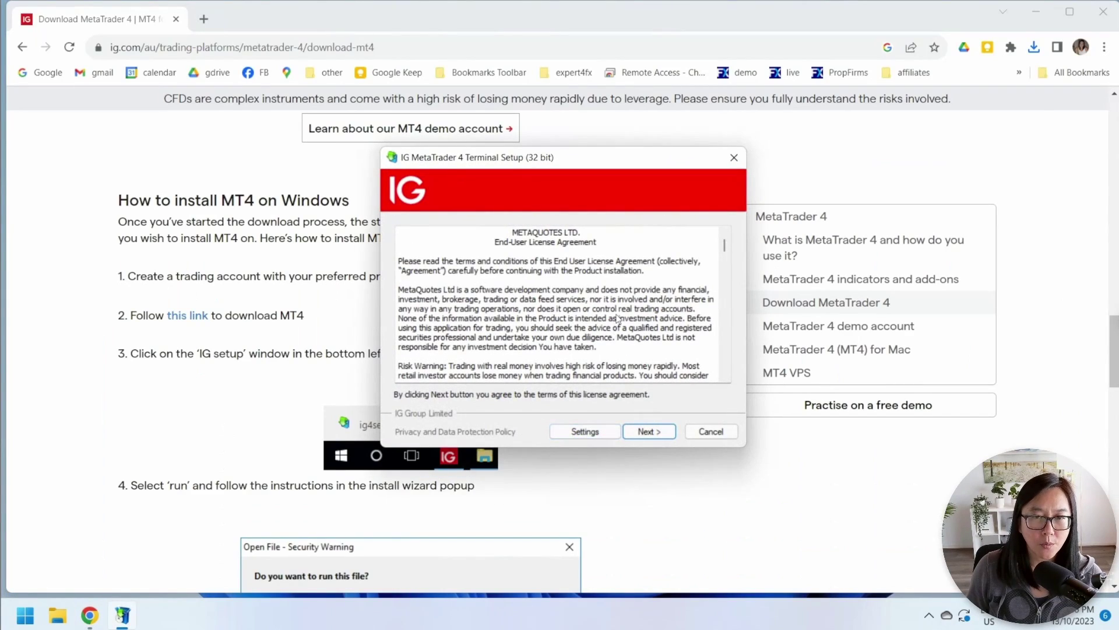
click(1036, 11)
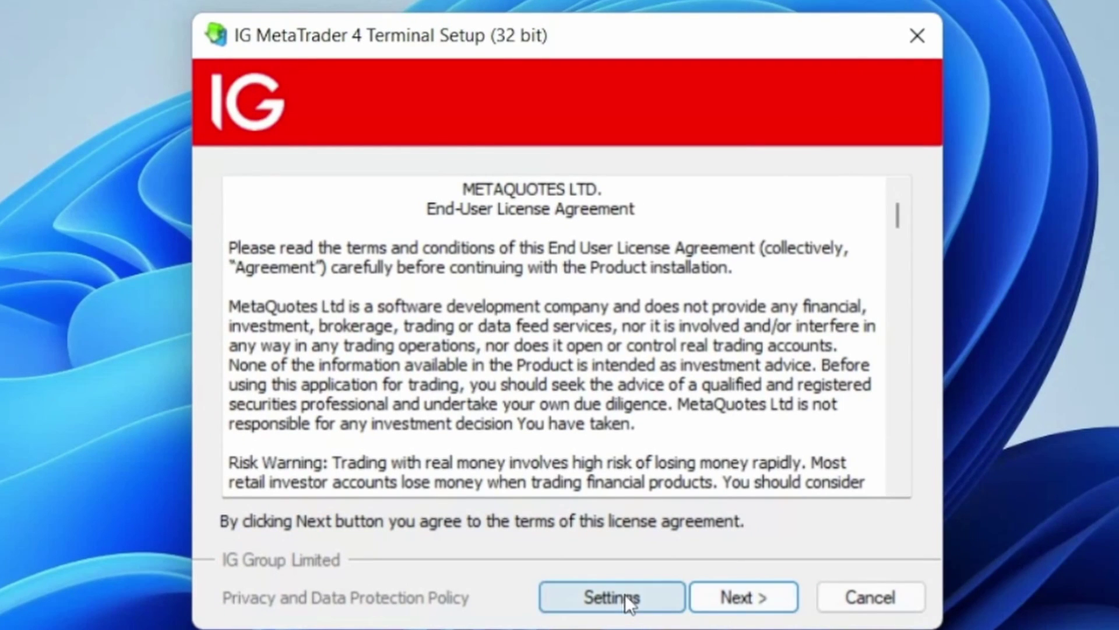
click(625, 595)
click(623, 252)
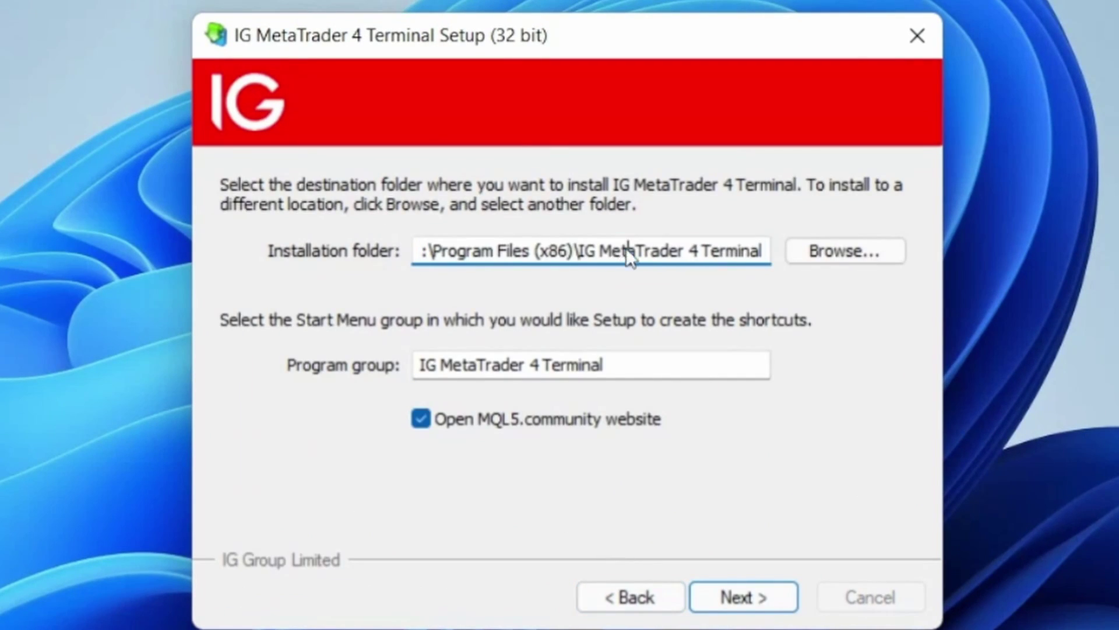
key(shift+End)
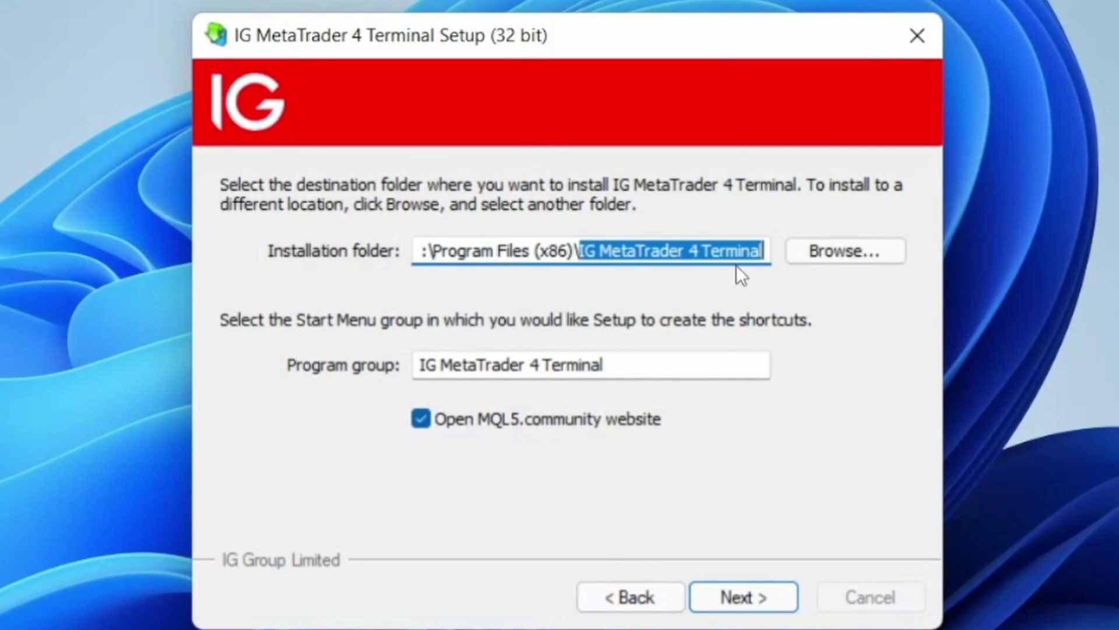
text(IG)
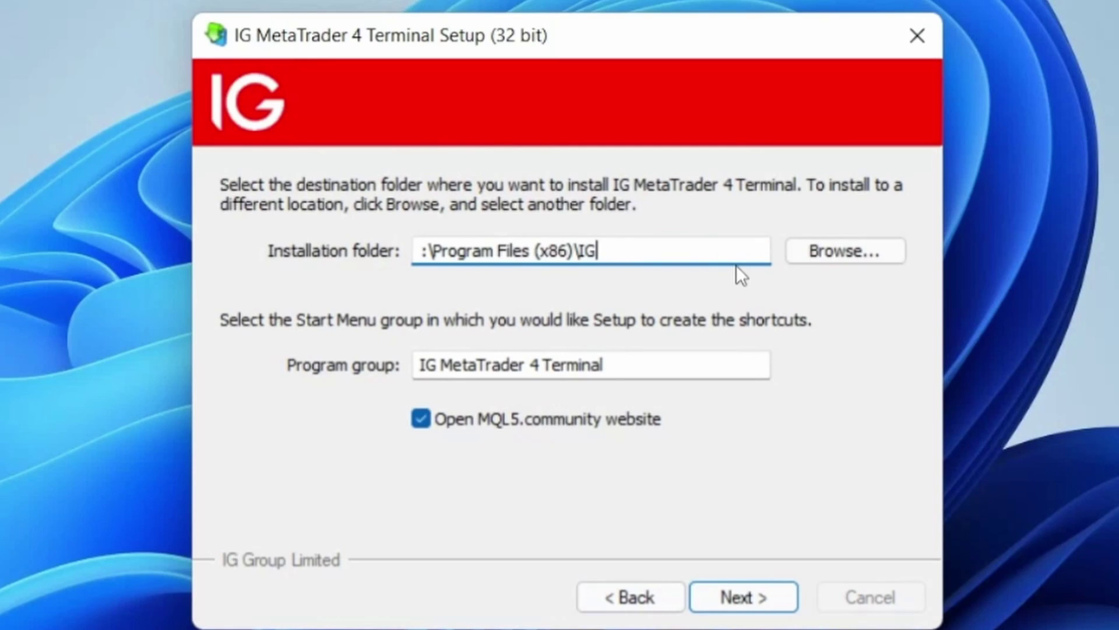
text( MT4 01)
- Untick Open MQL5.community website, install the terminal and finish setup
click(490, 424)
click(768, 601)
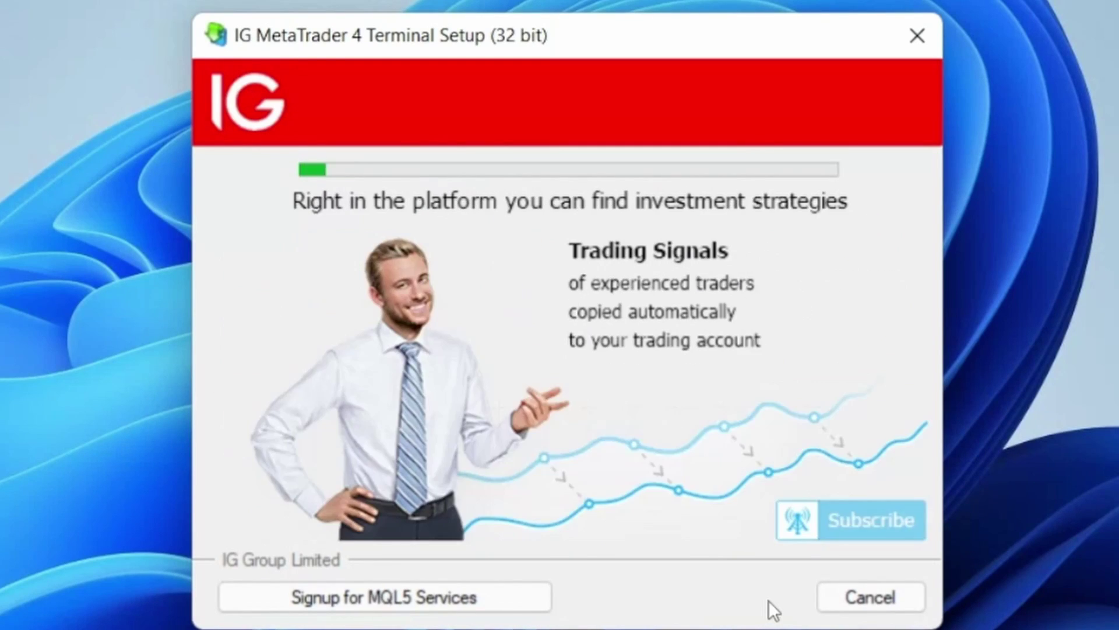
click(869, 597)
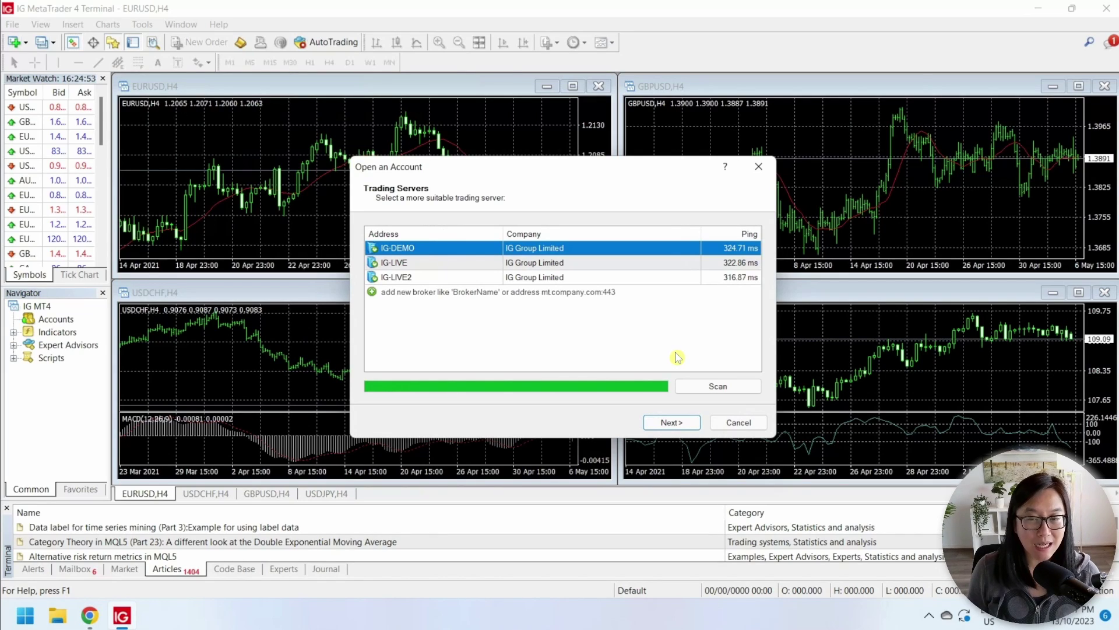
- Keep the IG-DEMO server, choose a new demo account and finish registration
click(675, 422)
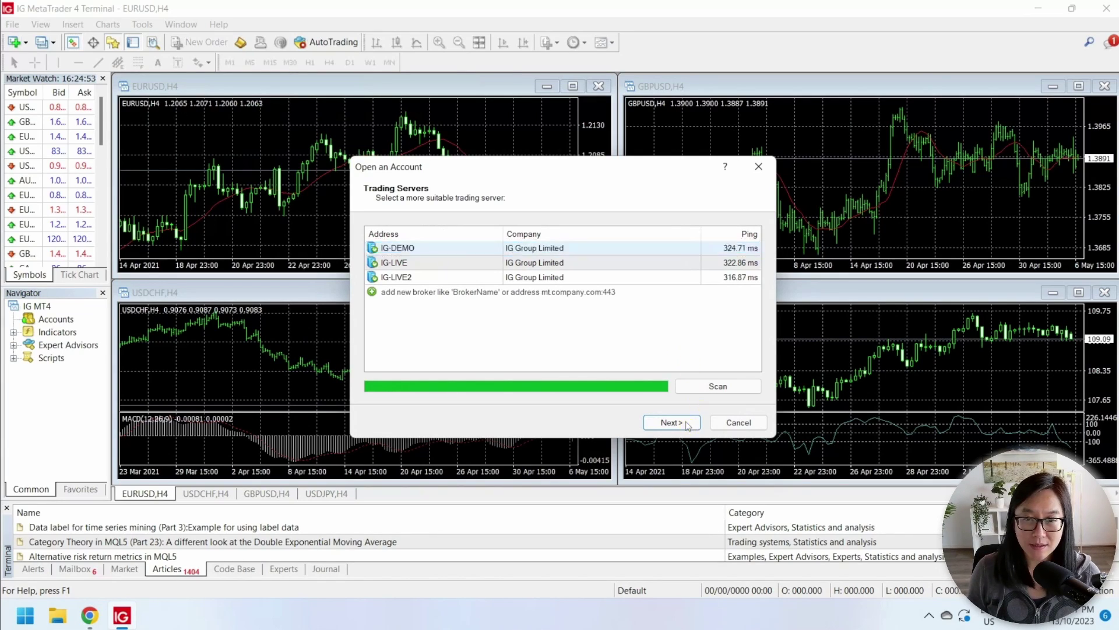
click(671, 422)
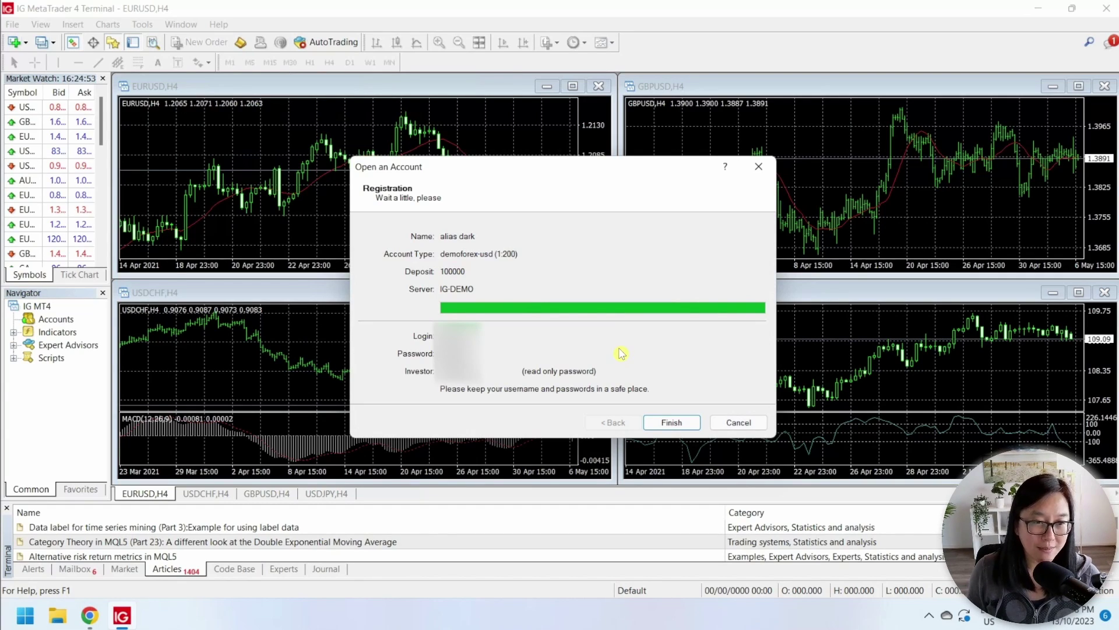
click(691, 422)
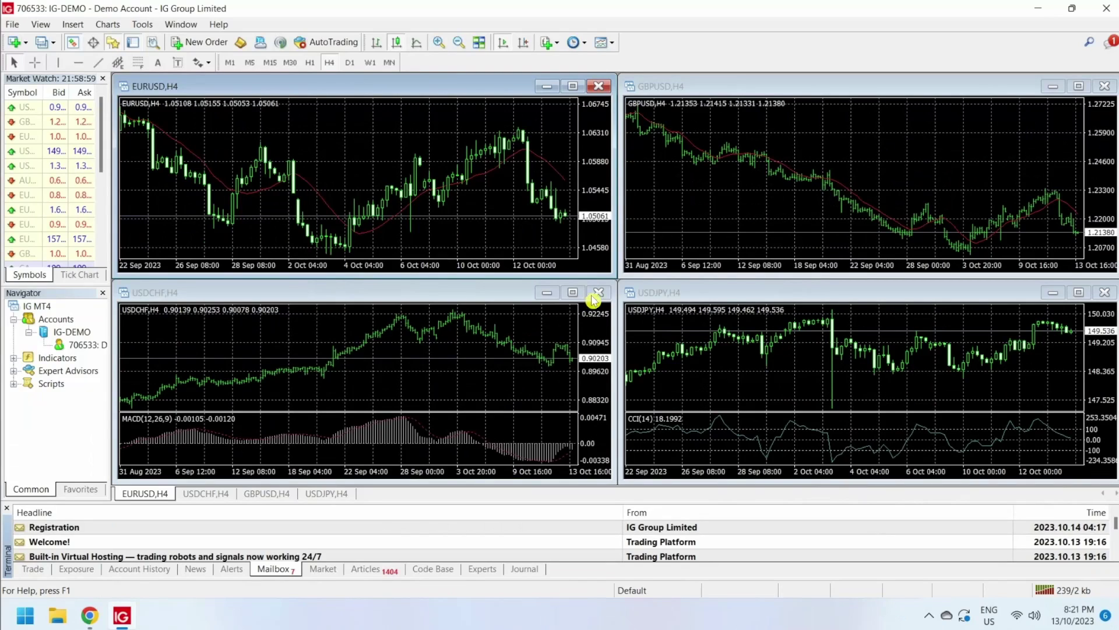
- Close the USDCHF, EURUSD, GBPUSD and USDJPY chart windows
click(597, 294)
click(599, 86)
click(1105, 87)
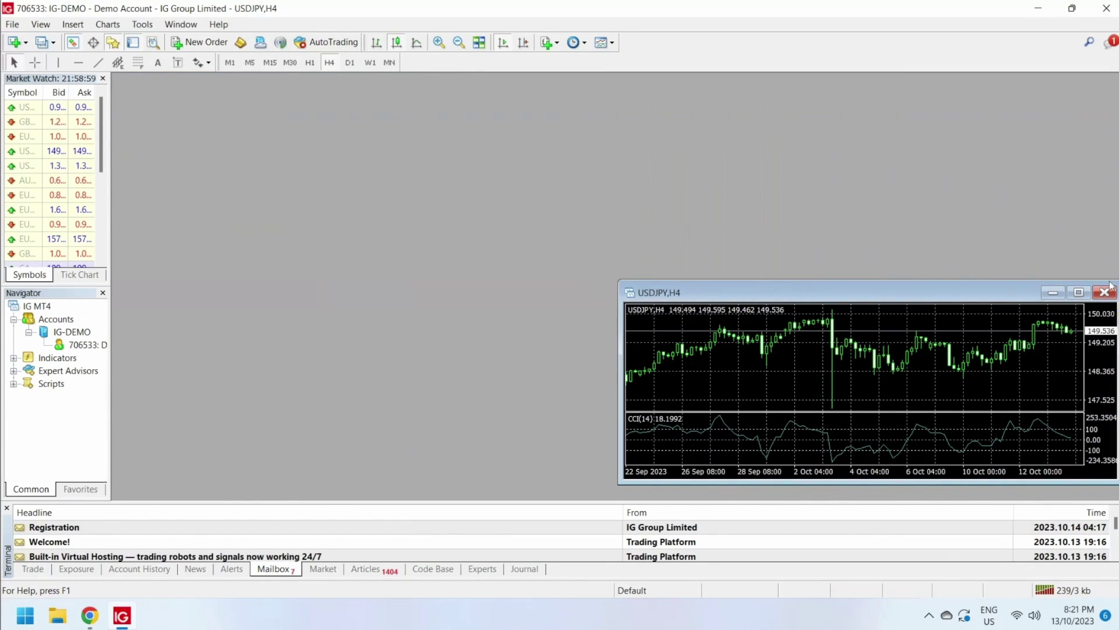
click(1105, 292)
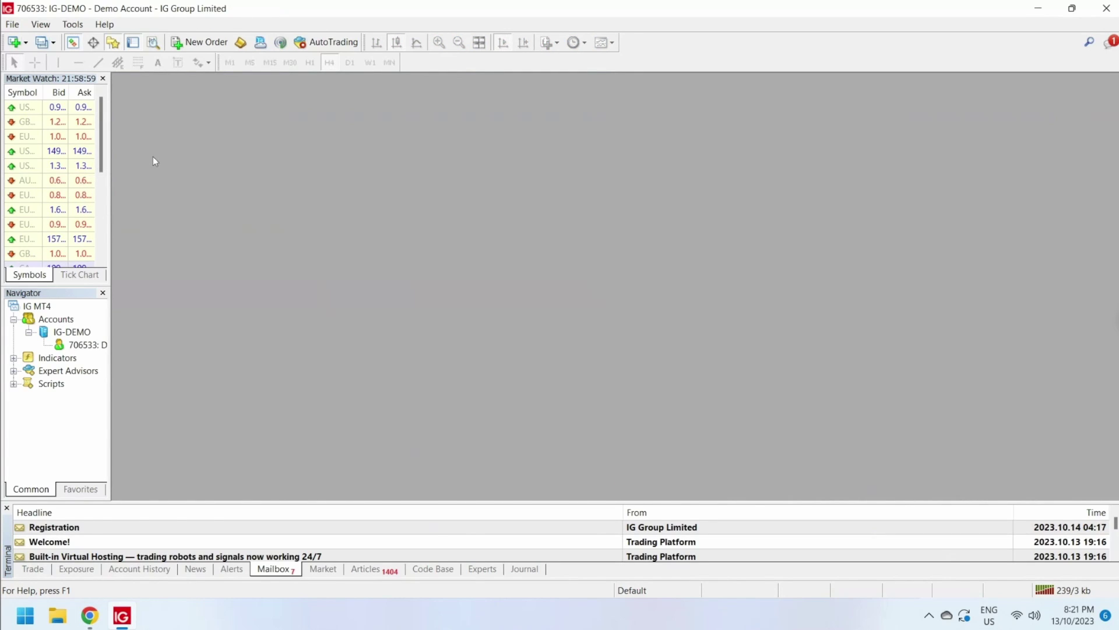
- Hide all Market Watch symbols, including the last remaining USD pair
right_click(51, 136)
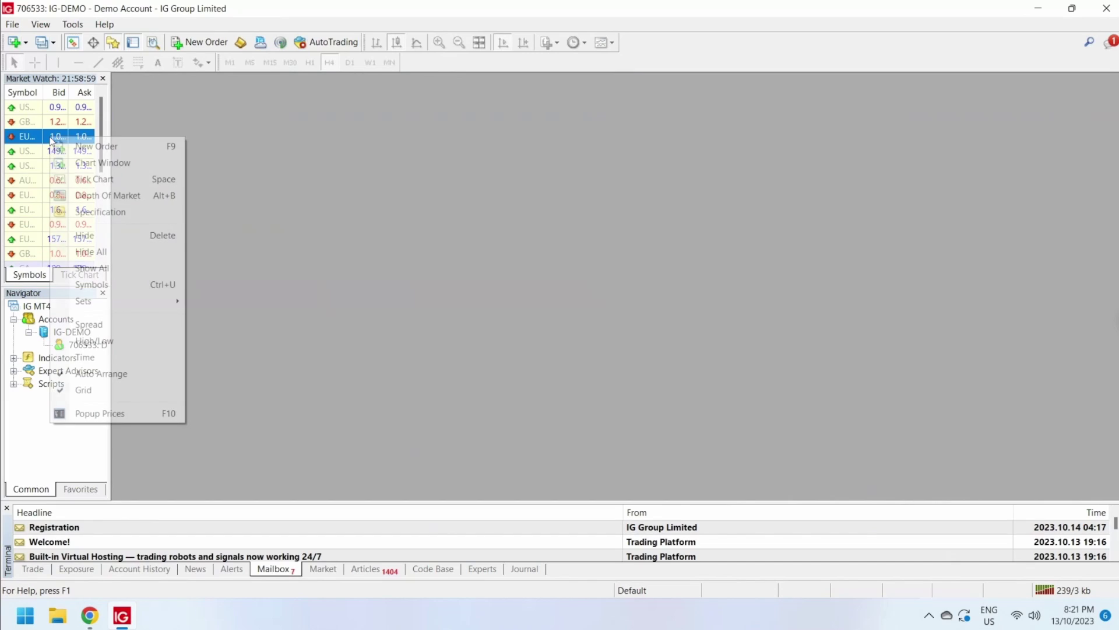
click(118, 255)
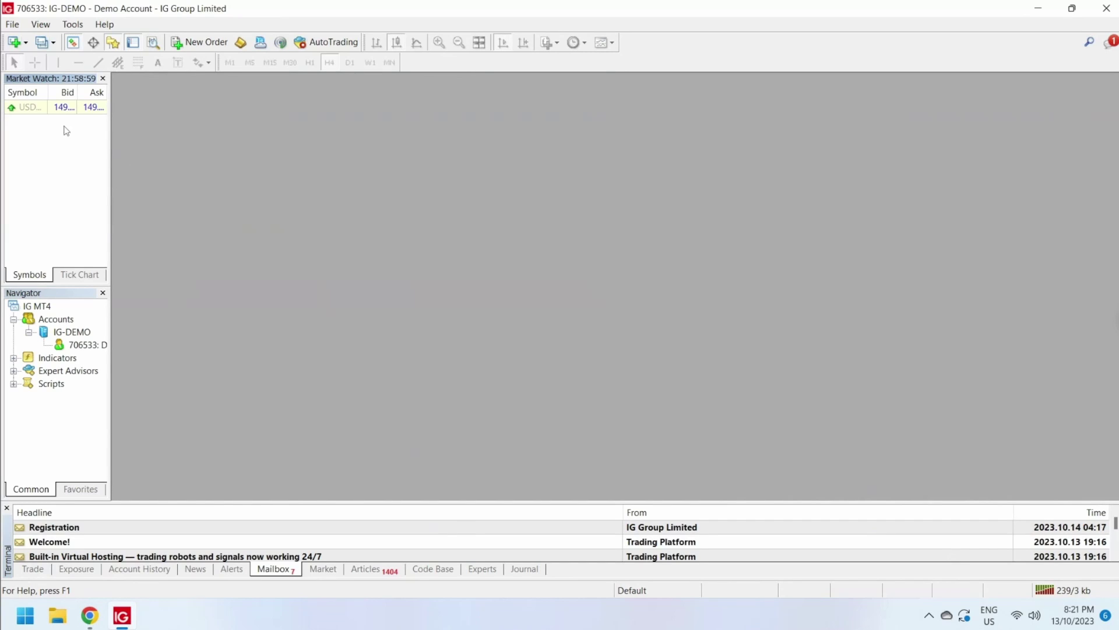
click(26, 108)
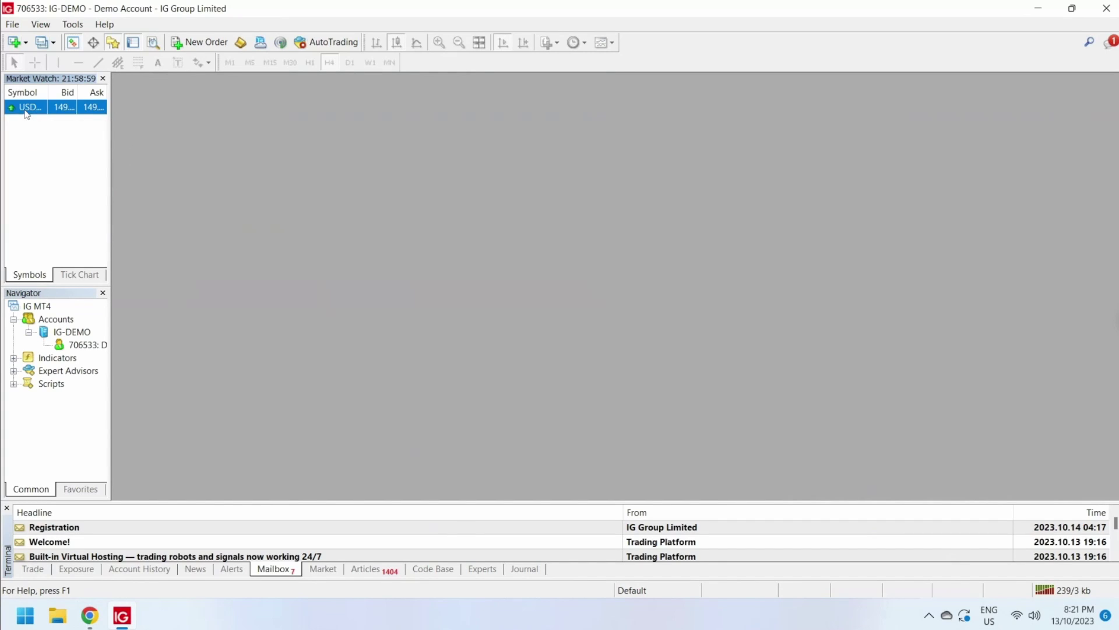
right_click(26, 109)
click(76, 224)
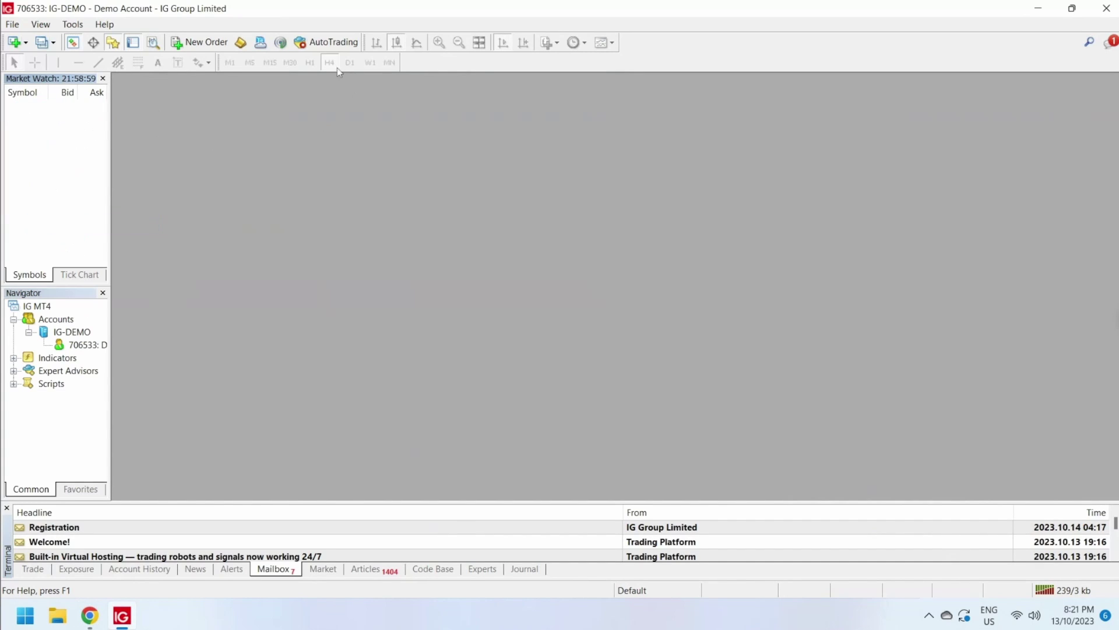
click(72, 24)
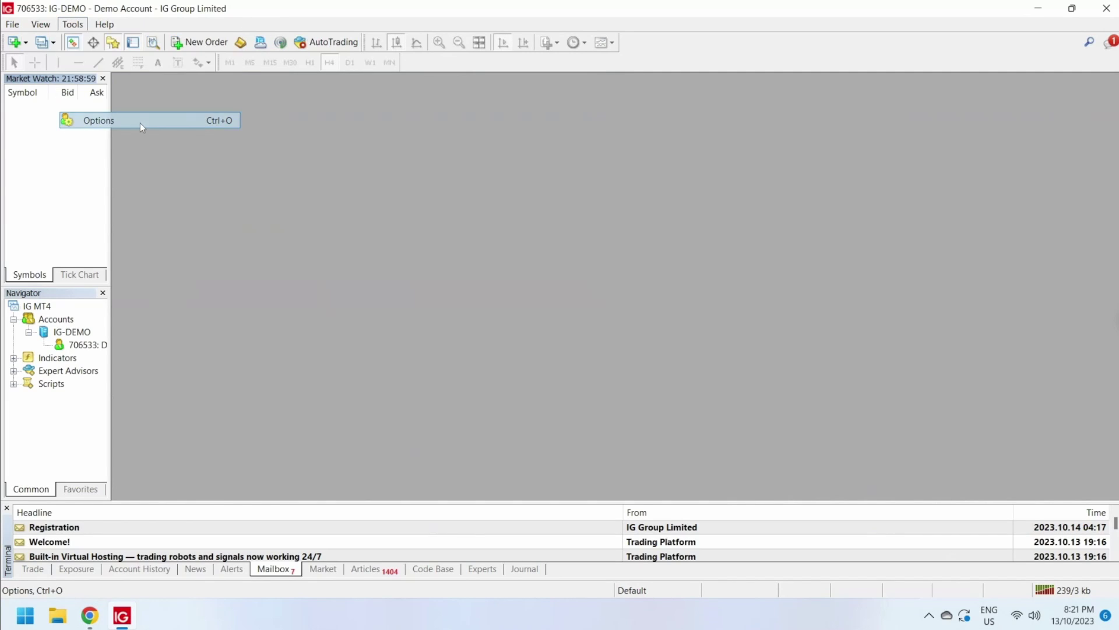
- In Options, uncheck Enable news, set both max bars values to 500, and uncheck Events Enable
click(141, 124)
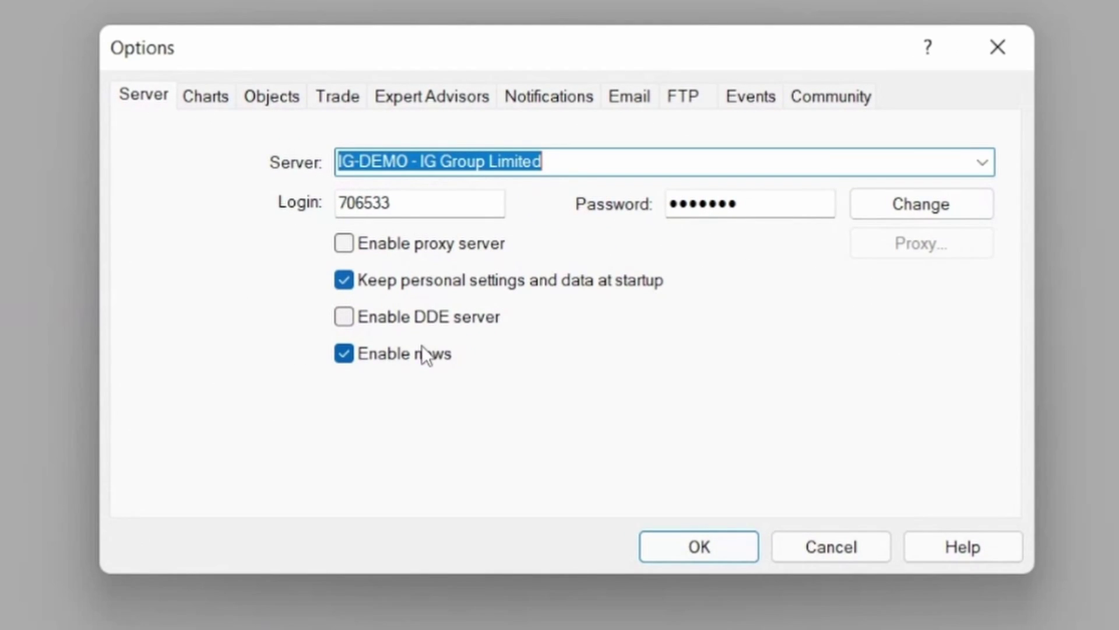
click(392, 345)
click(216, 93)
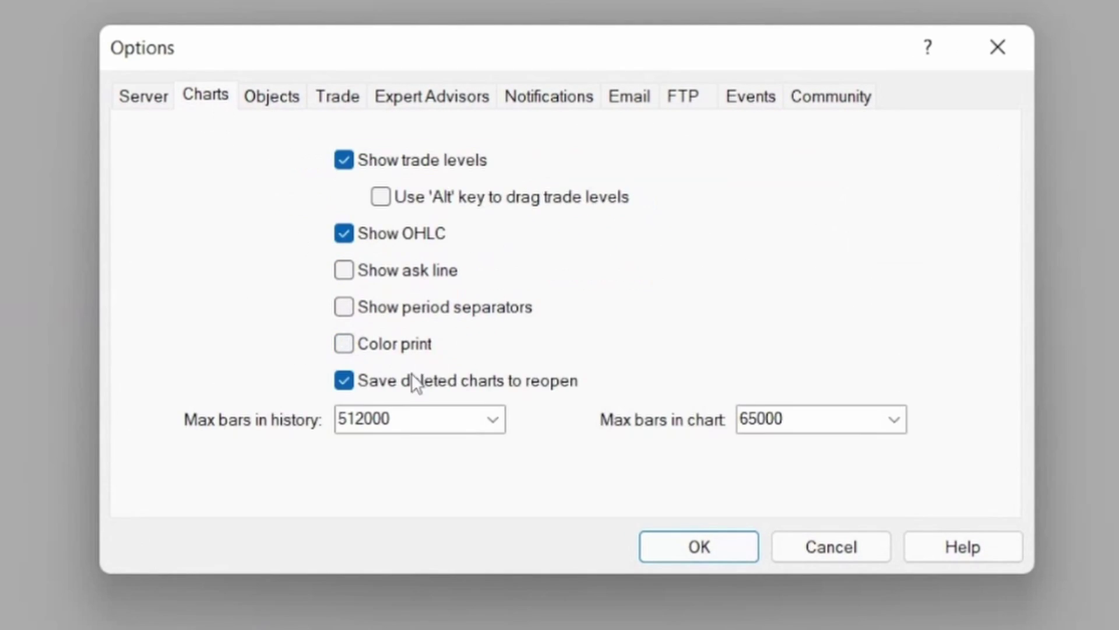
double_click(403, 417)
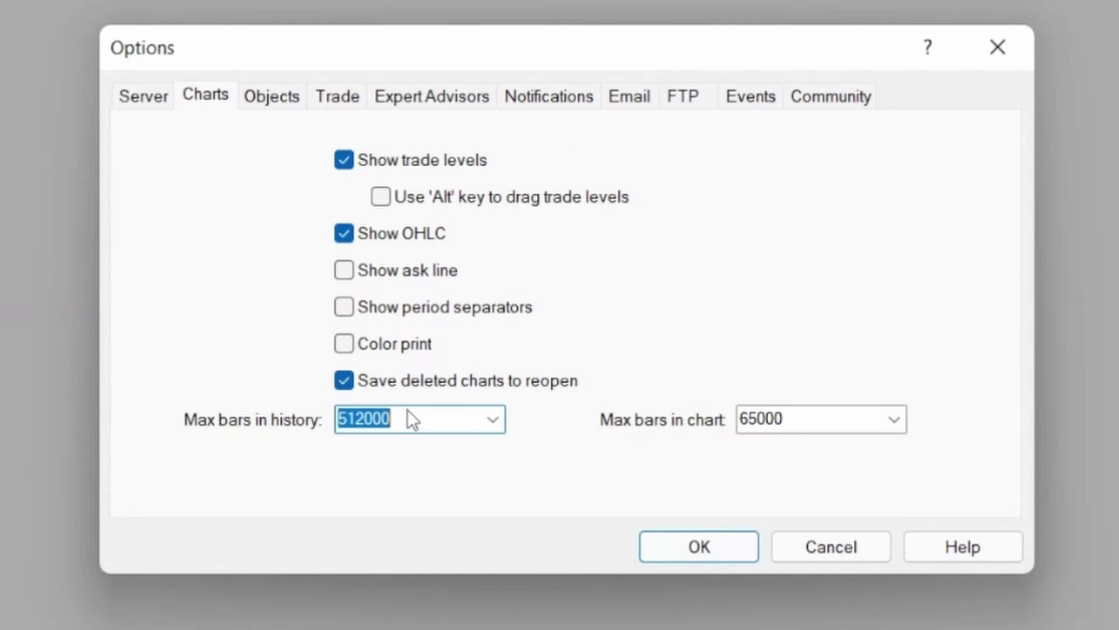
text(500)
double_click(840, 417)
text(500)
click(759, 103)
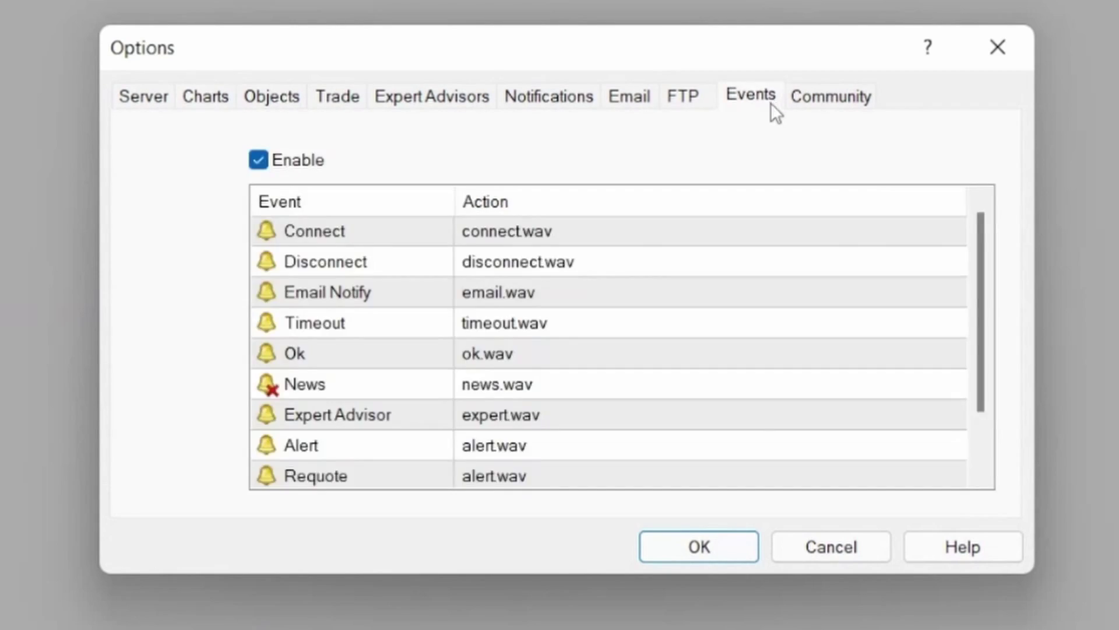
click(295, 162)
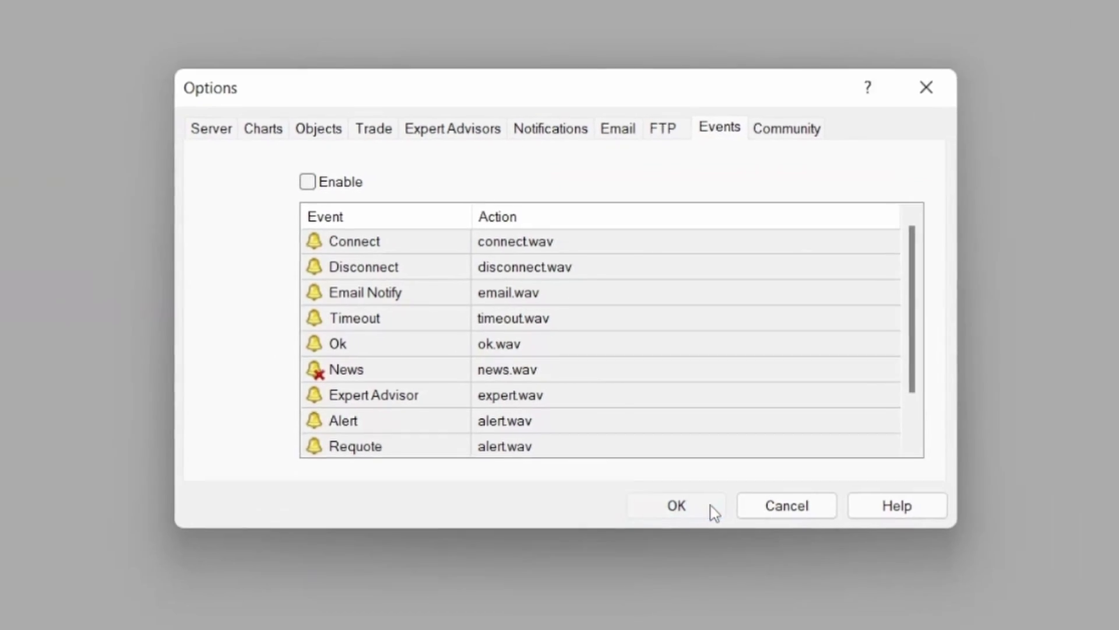
- Apply the options, add EURUSD to Market Watch and drag it into a chart
click(740, 546)
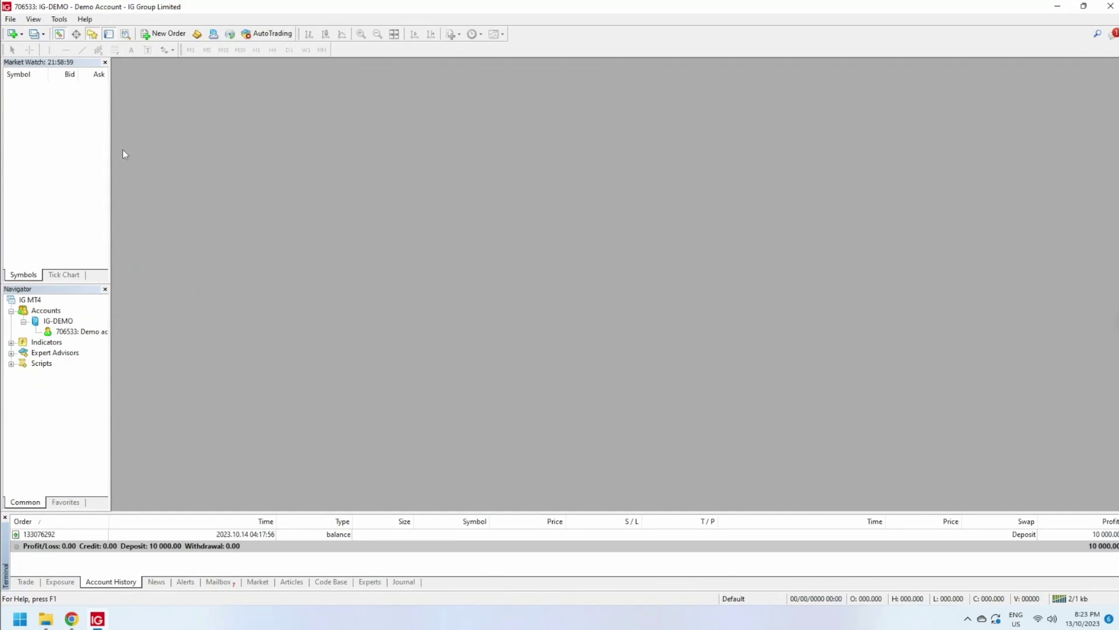
click(36, 94)
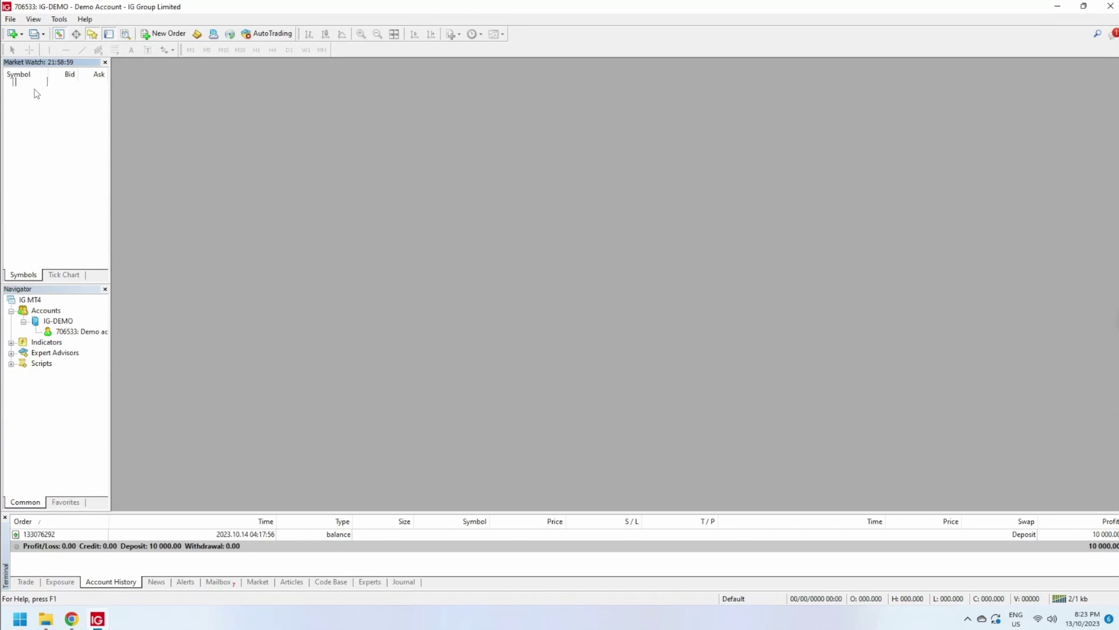
text(EURUSD)
key(Return)
drag(29, 87, 270, 154)
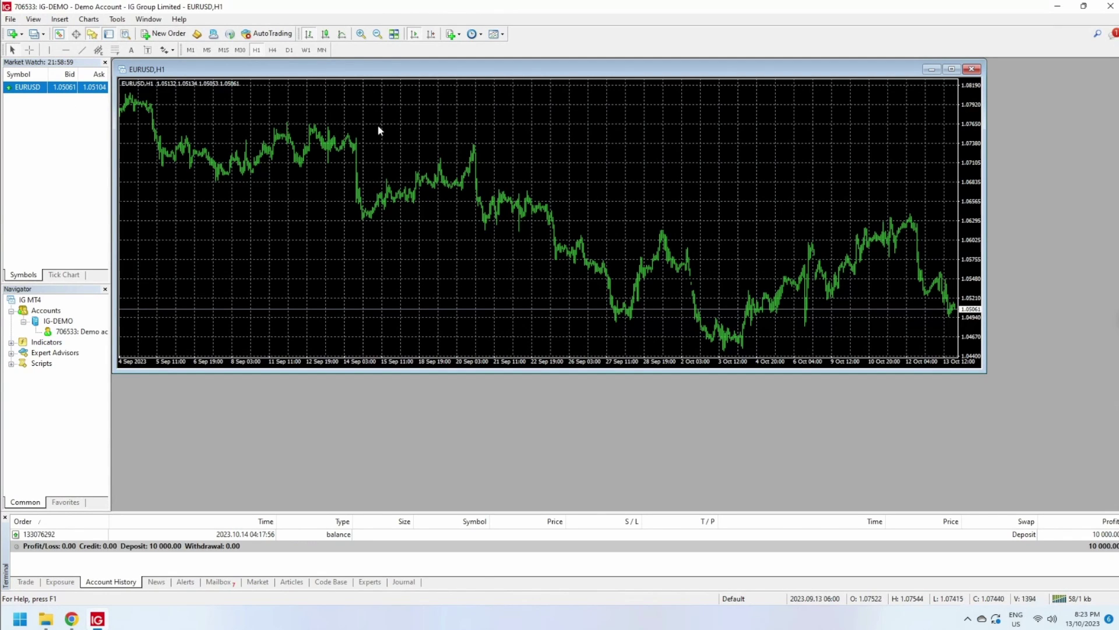
- Uncheck Show grid on the Common tab of the EURUSD,H1 chart properties
key(ctrl+g)
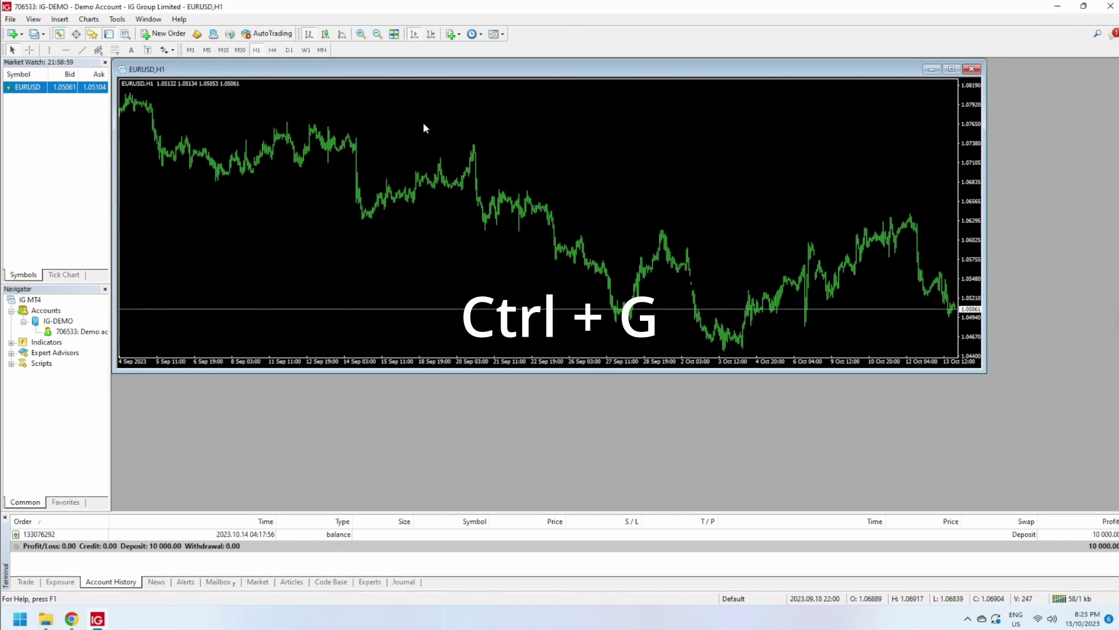
key(ctrl+g)
right_click(382, 105)
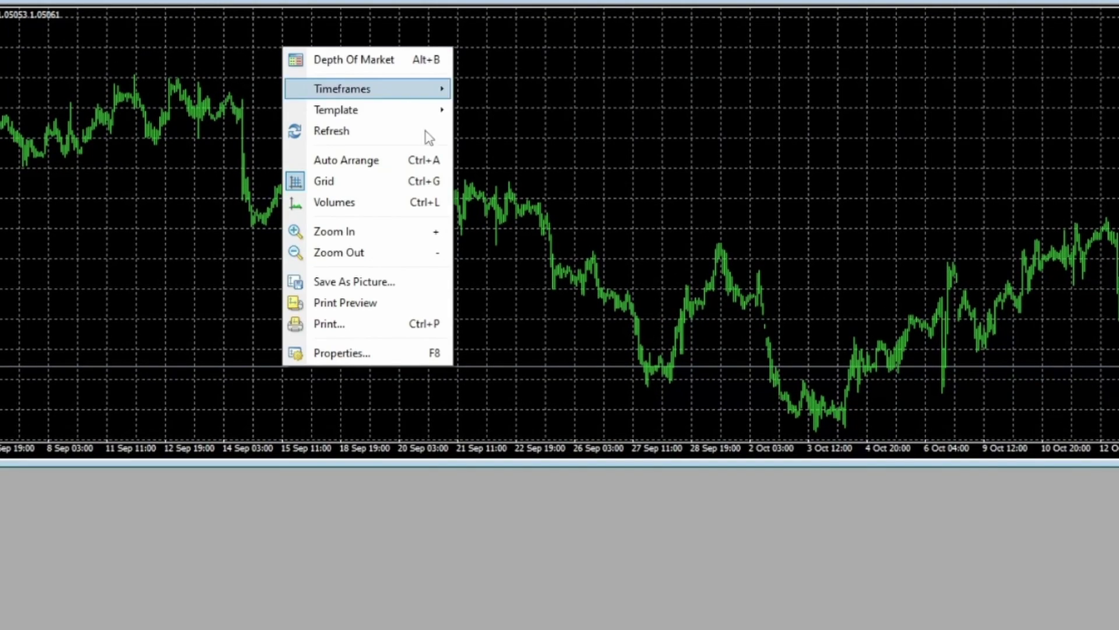
click(418, 353)
click(375, 222)
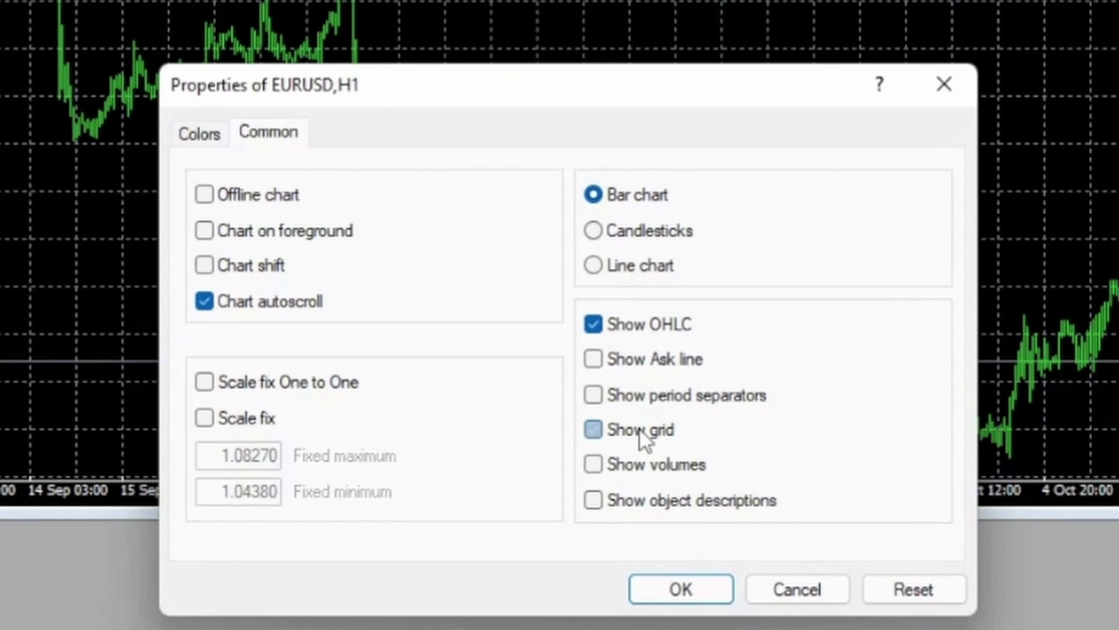
click(639, 428)
click(704, 592)
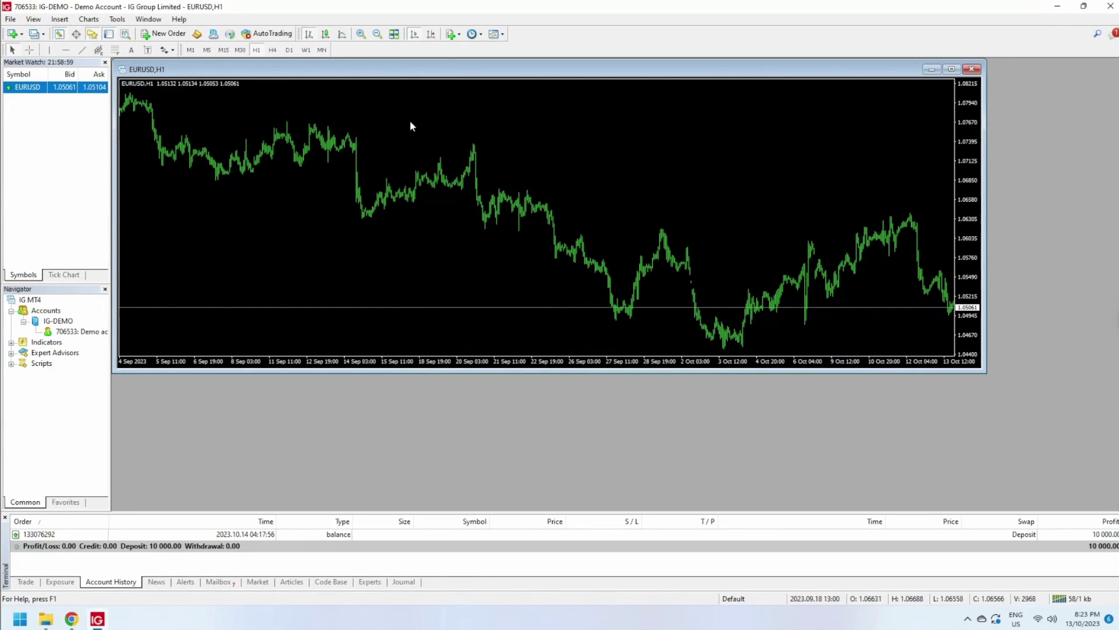
- Save the chart setup as a template named 'default'
right_click(402, 114)
mouse_move(436, 118)
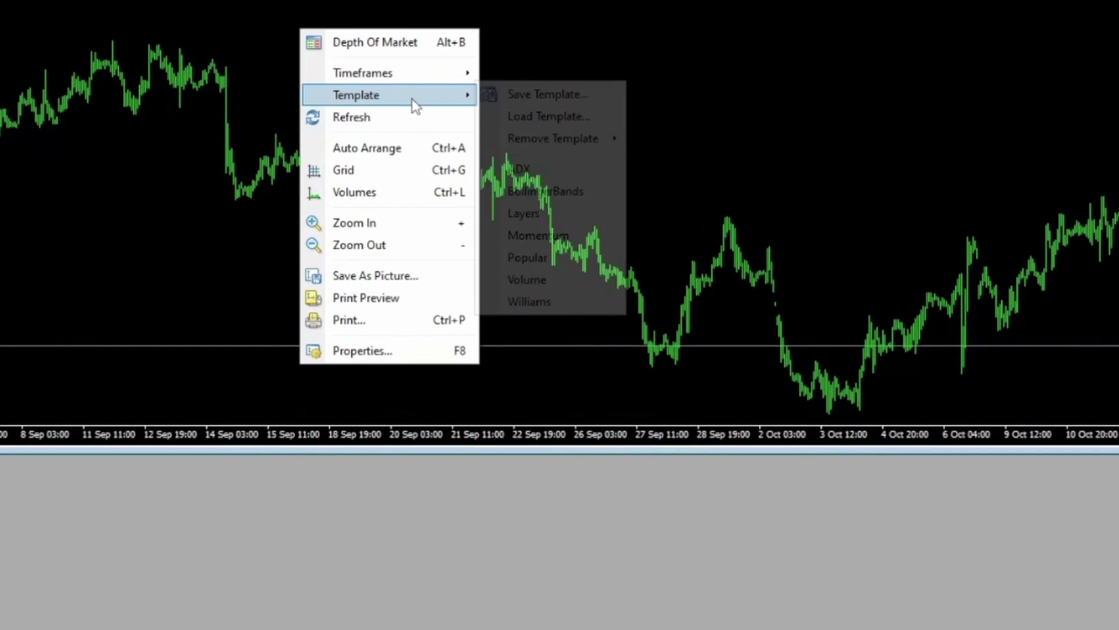
click(559, 117)
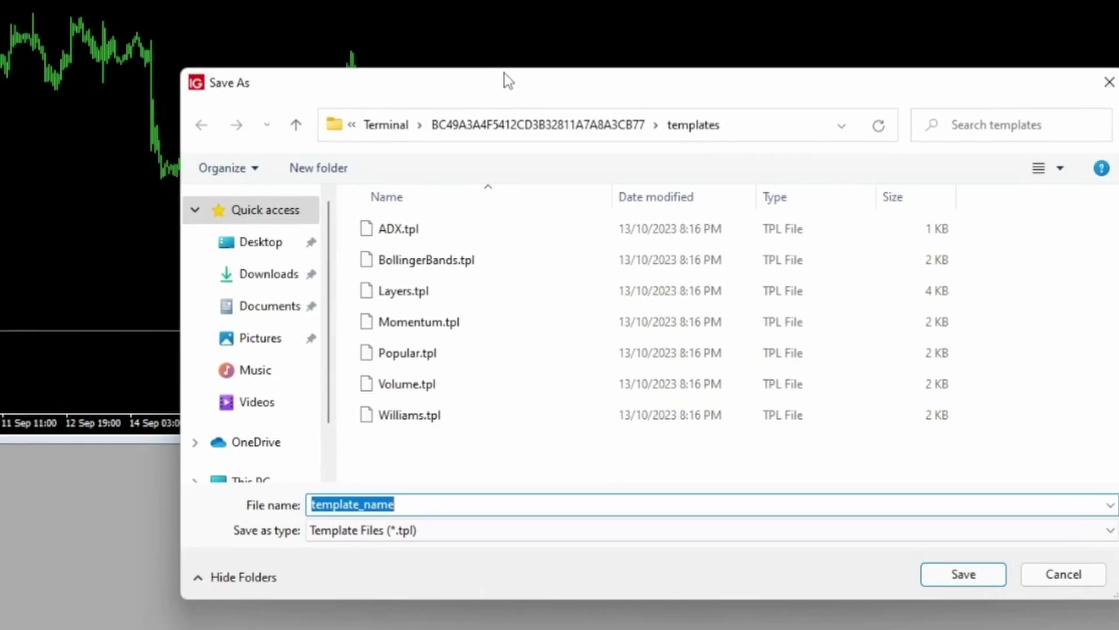
text(defa)
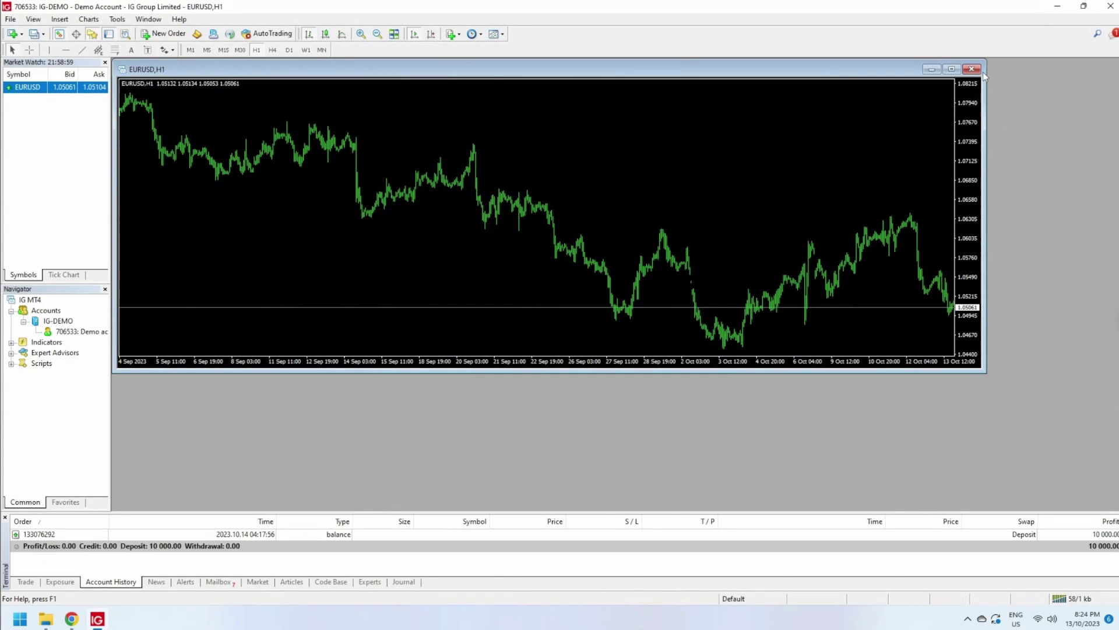
- Check the template on a fresh EURUSD chart, close it and exit MetaTrader 4
click(972, 70)
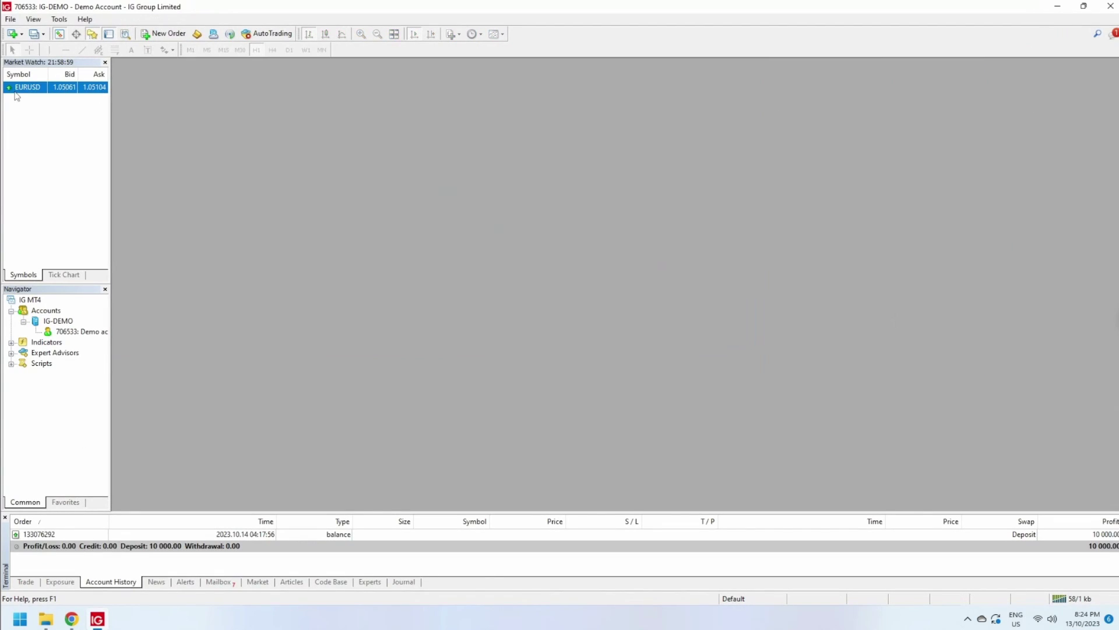
drag(16, 95, 253, 117)
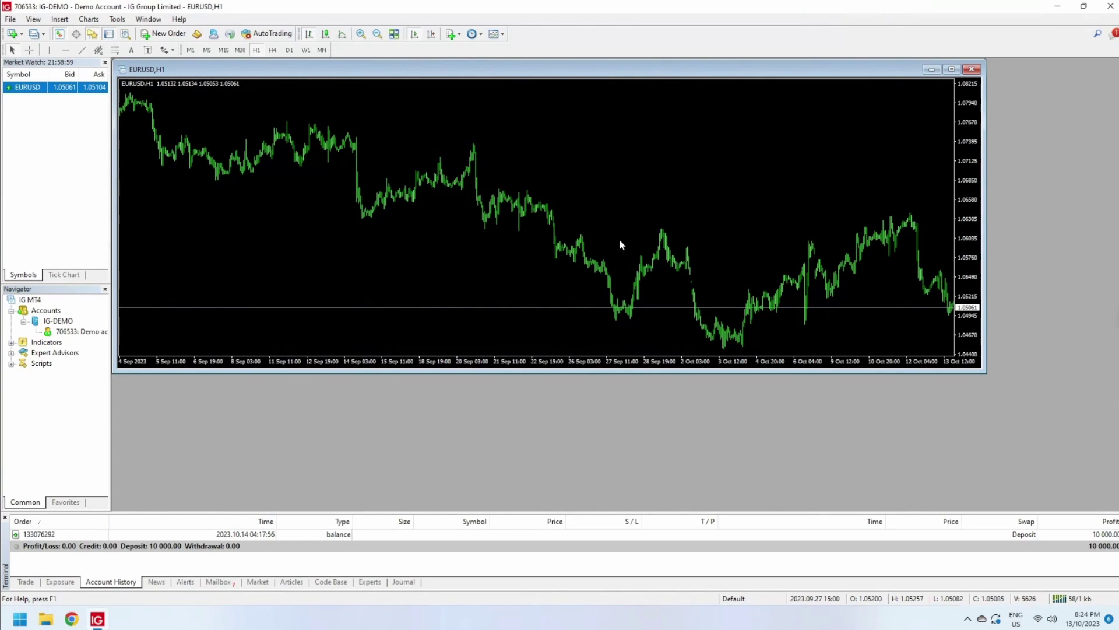
click(972, 69)
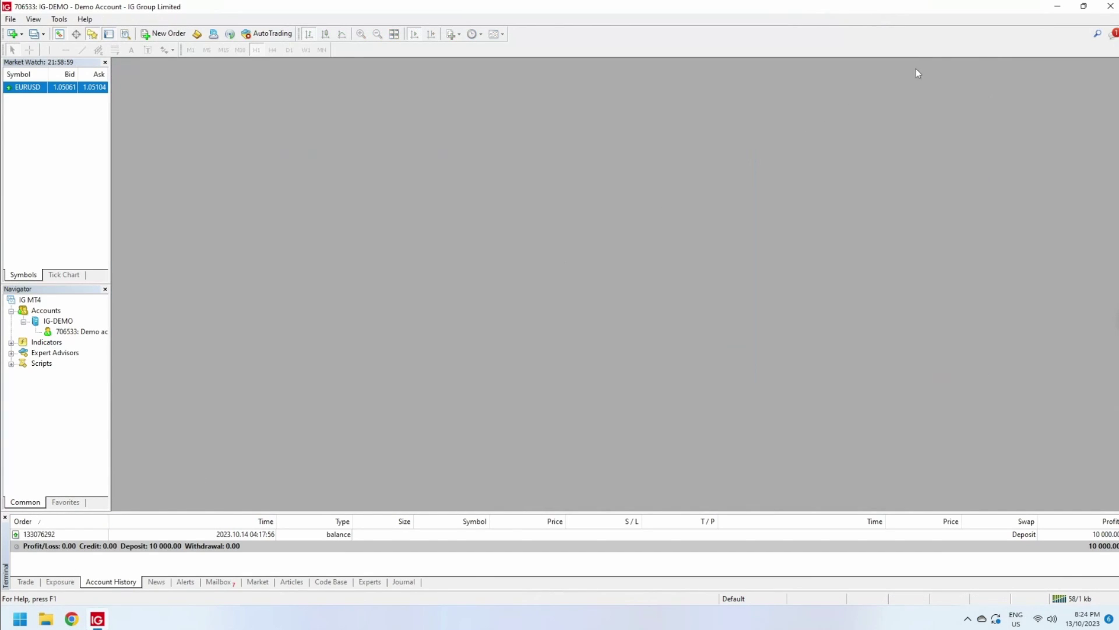
click(1110, 6)
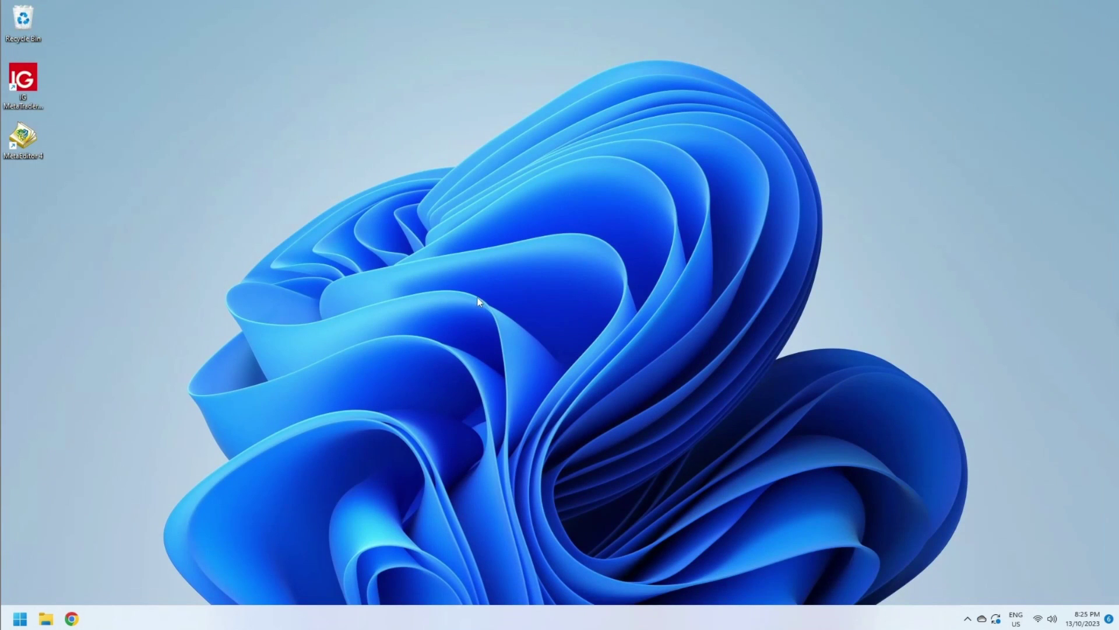
- Paste a copy of the IG MT4 01 folder into C:\Program Files (x86)
click(47, 619)
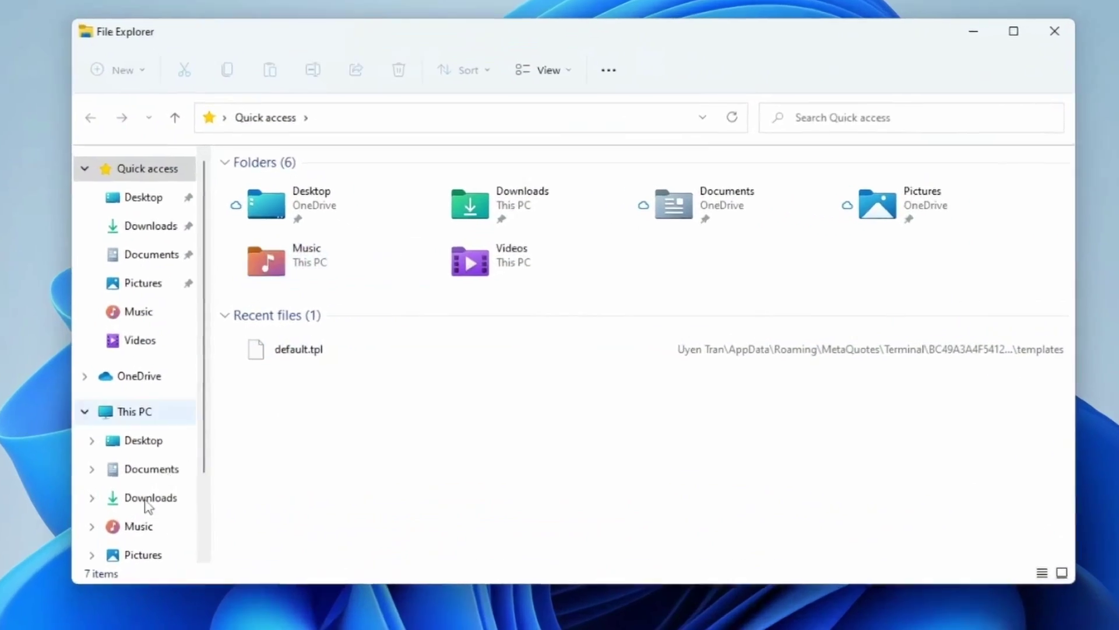
scroll(170, 488, down, 2)
click(146, 523)
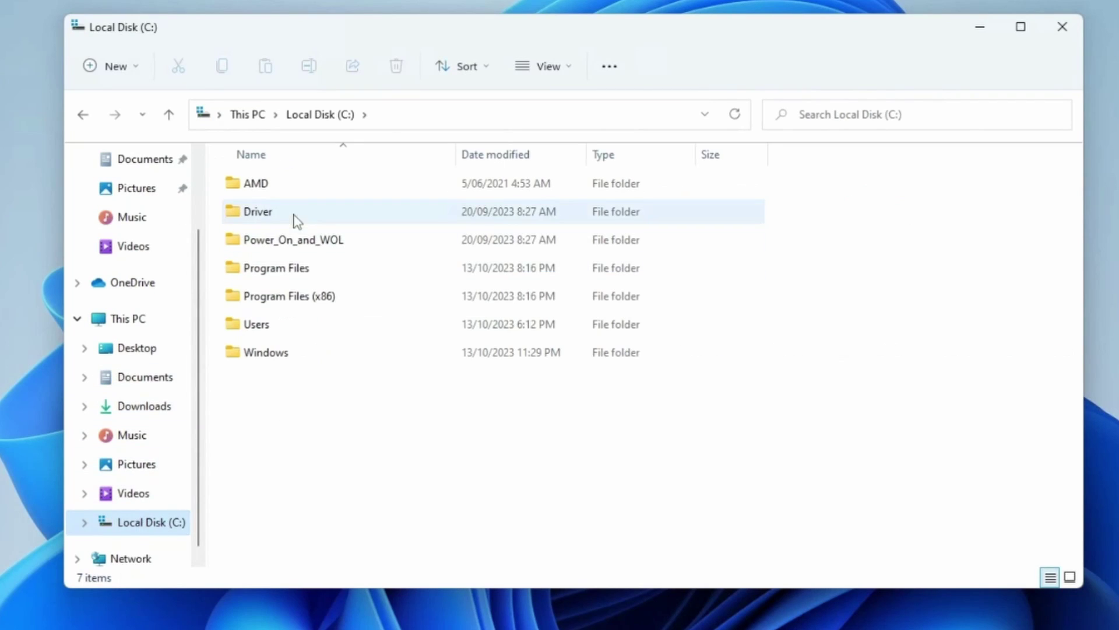
double_click(325, 300)
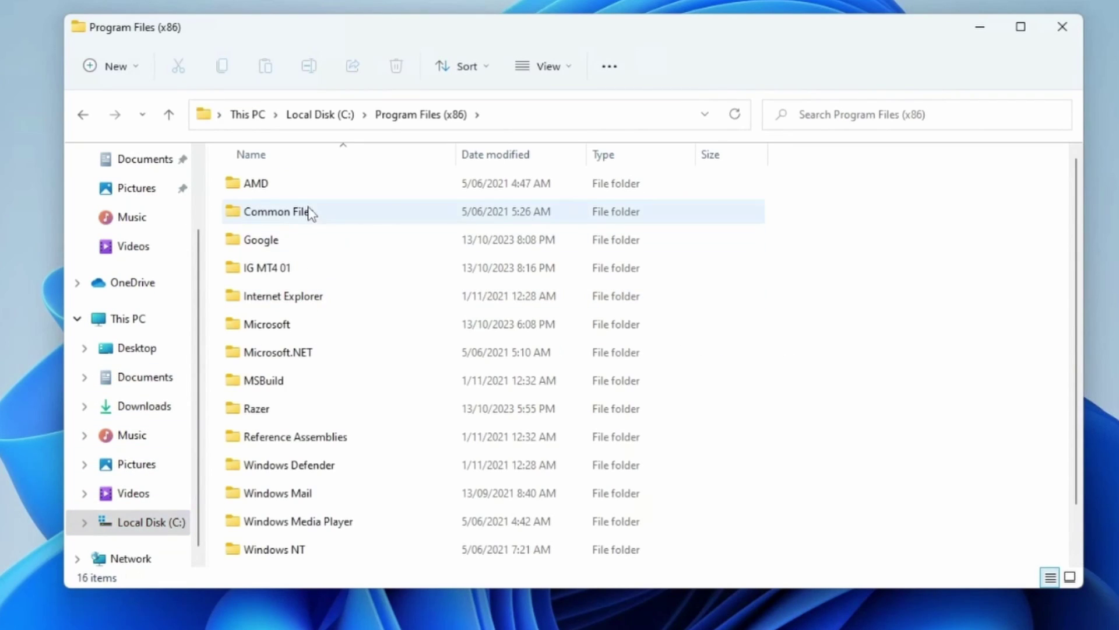
click(312, 274)
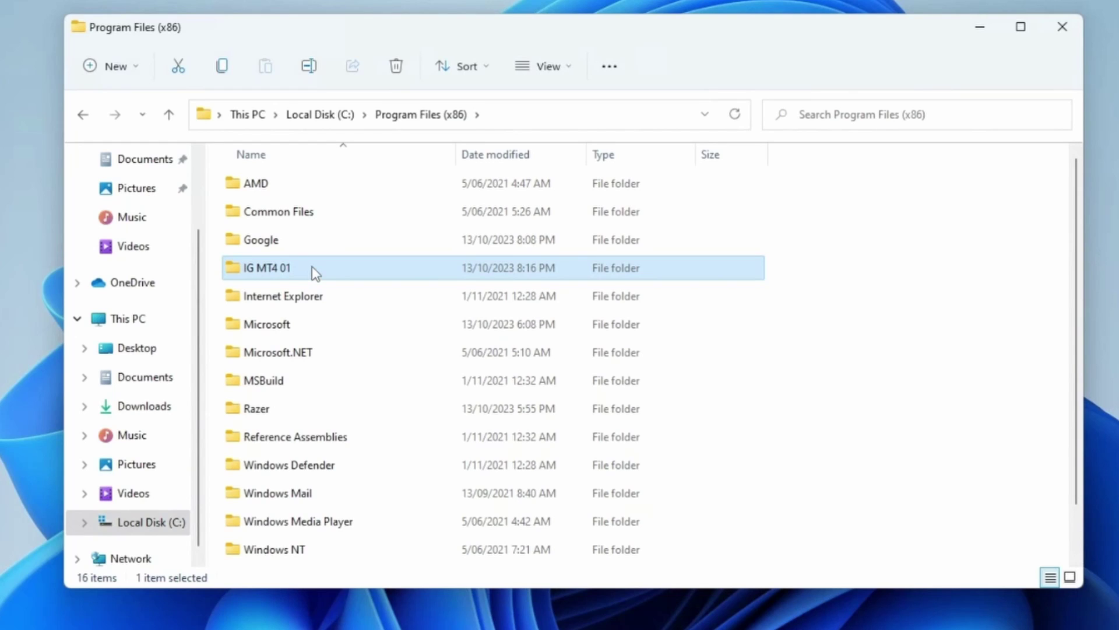
click(1032, 305)
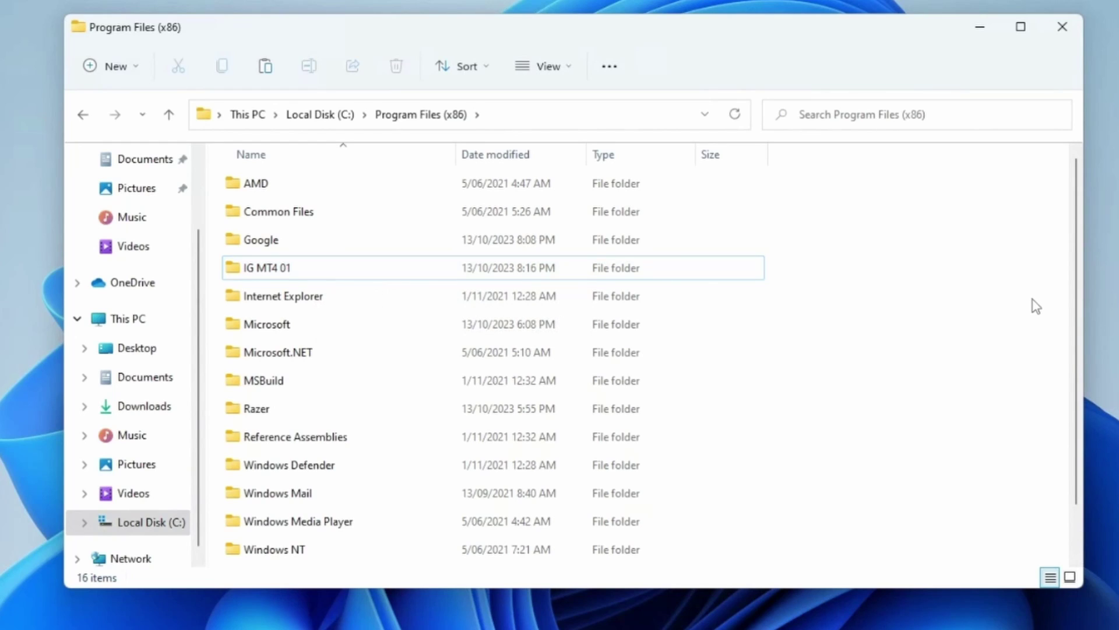
key(ctrl+v)
click(516, 183)
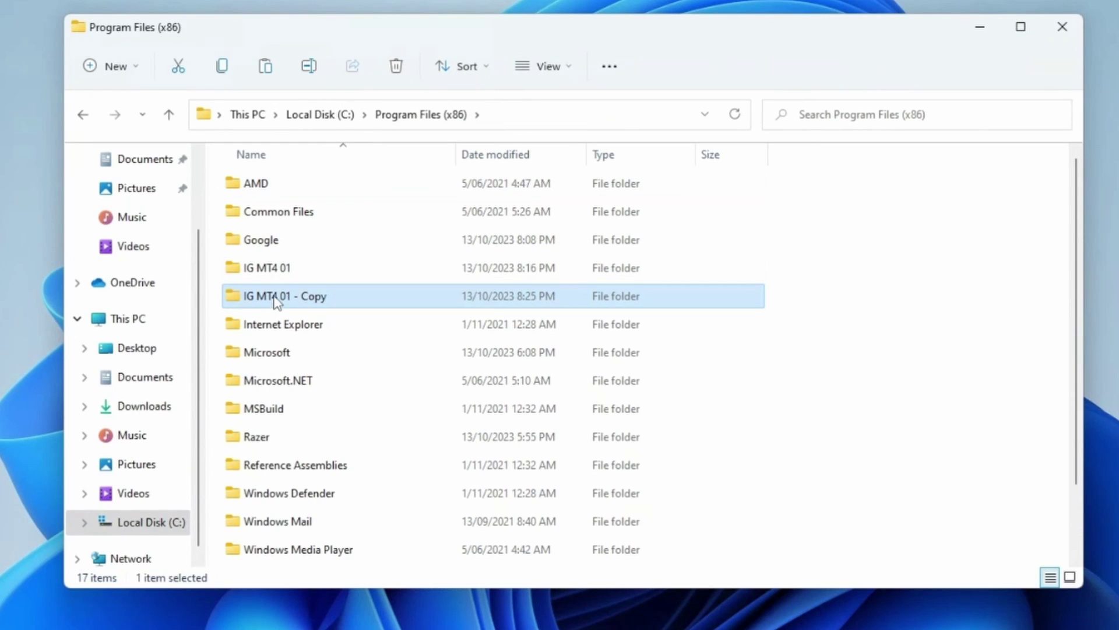
- Rename 'IG MT4 01 - Copy' to IG MT4 02 and open it to select terminal
right_click(278, 295)
click(388, 532)
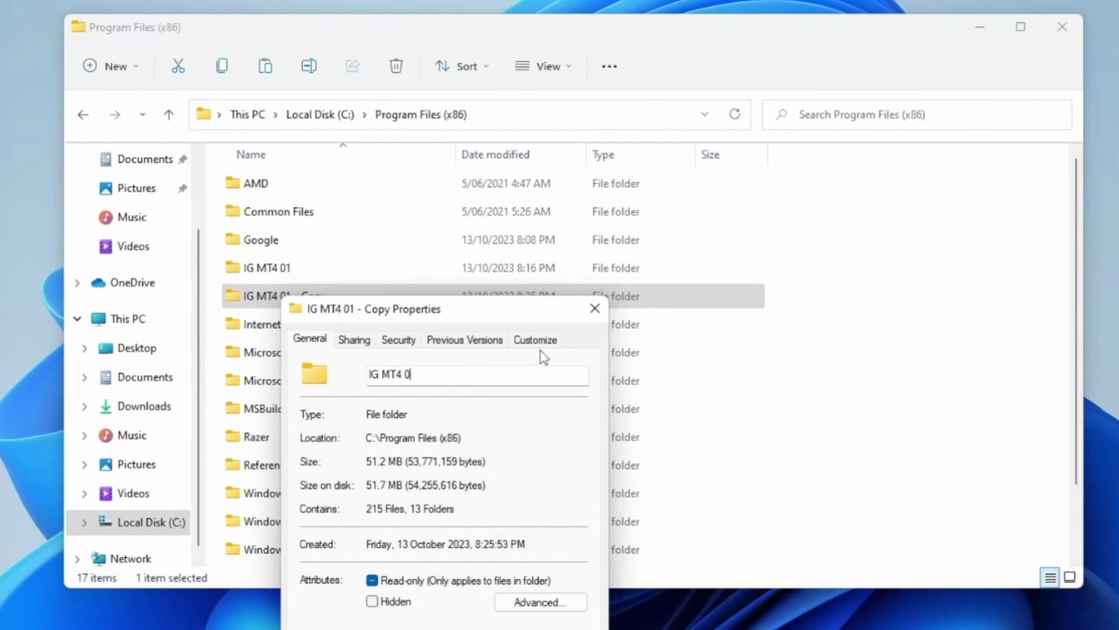
text(2)
key(Return)
click(545, 381)
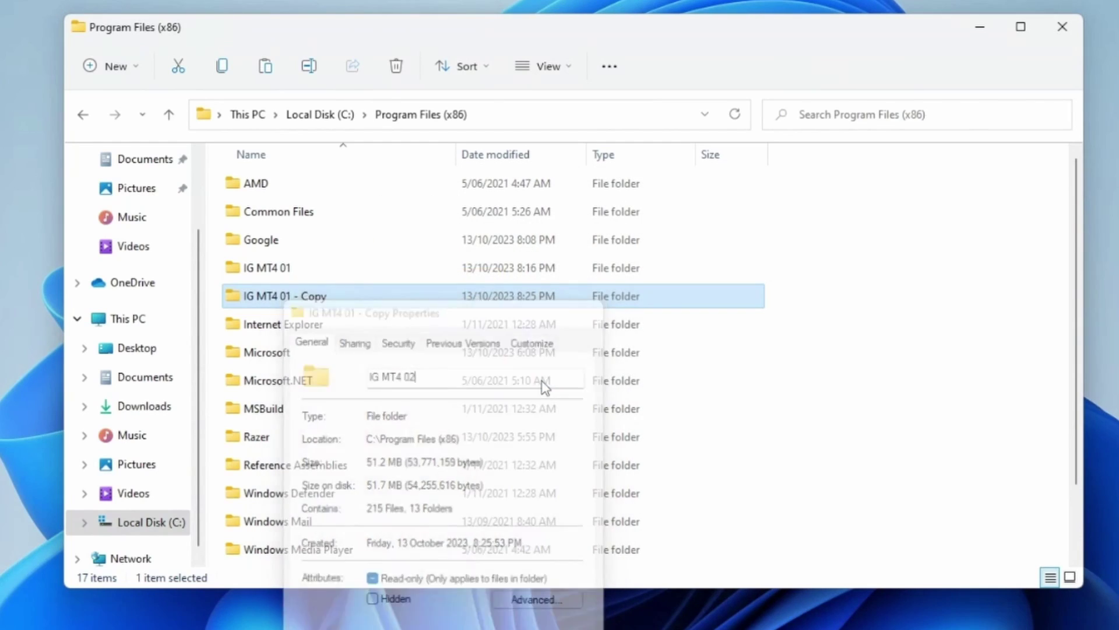
double_click(294, 300)
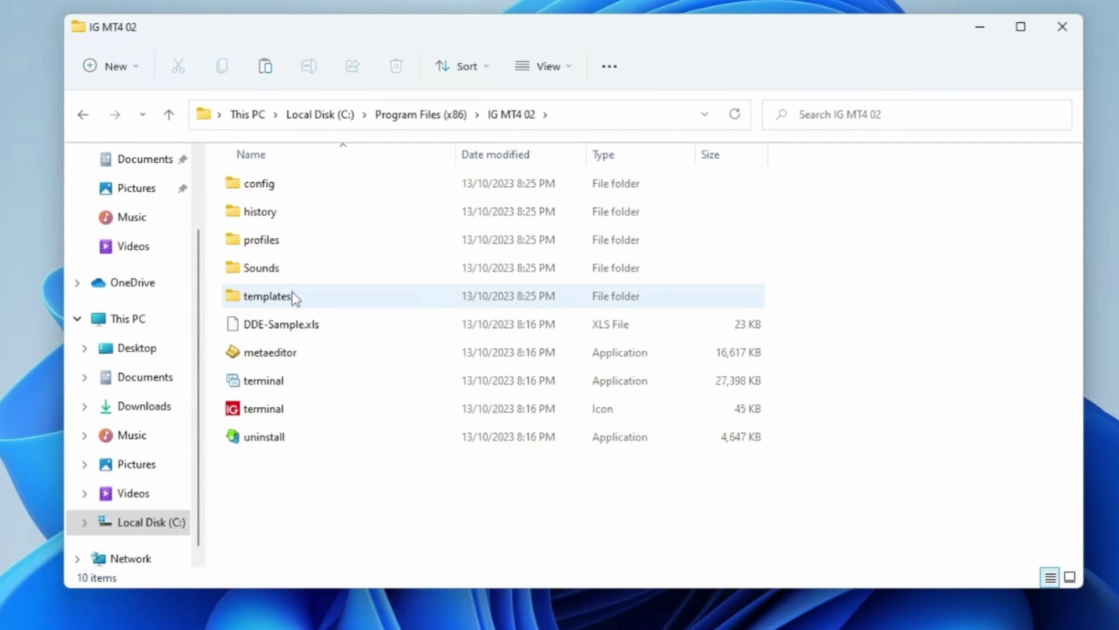
click(287, 388)
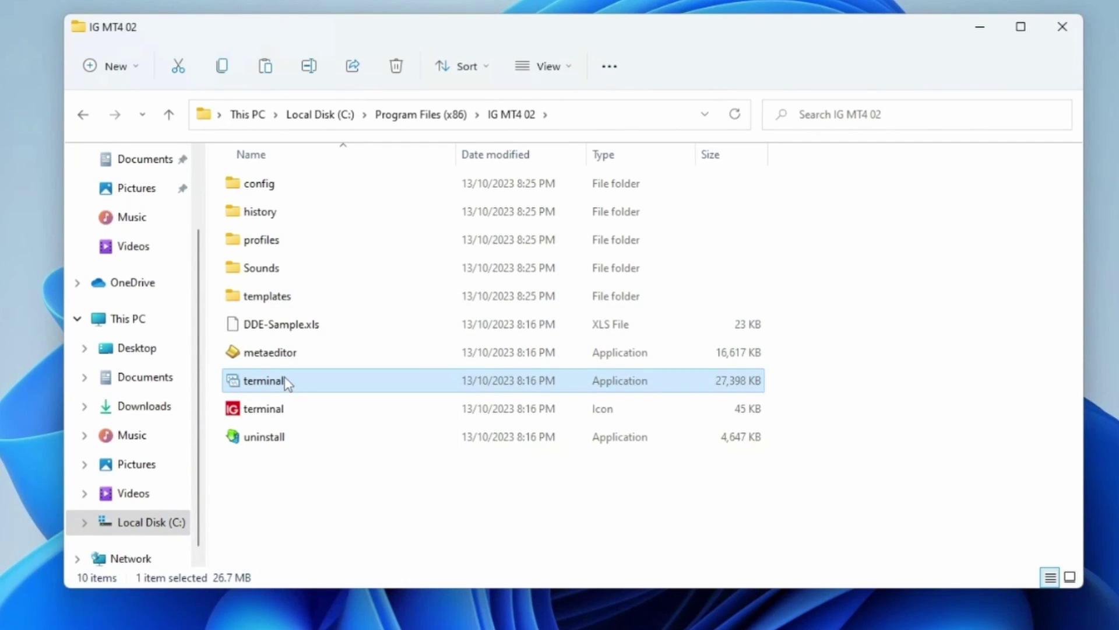
- Launch IG MT4 02's terminal.exe, proceed with IG-DEMO, then close MetaTrader
double_click(286, 388)
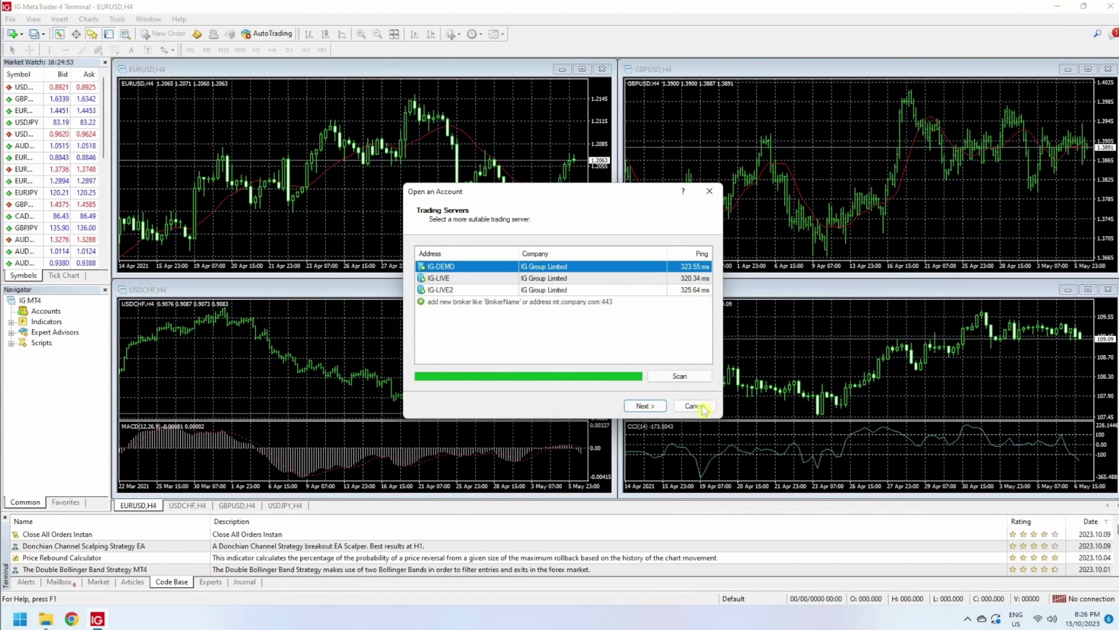
click(652, 406)
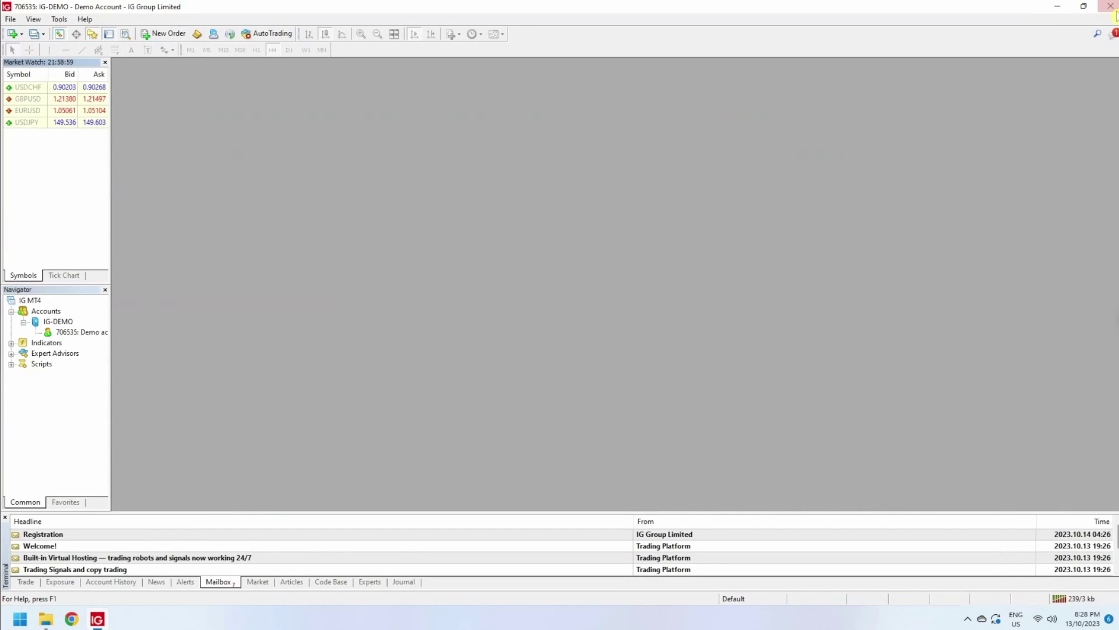
click(1113, 7)
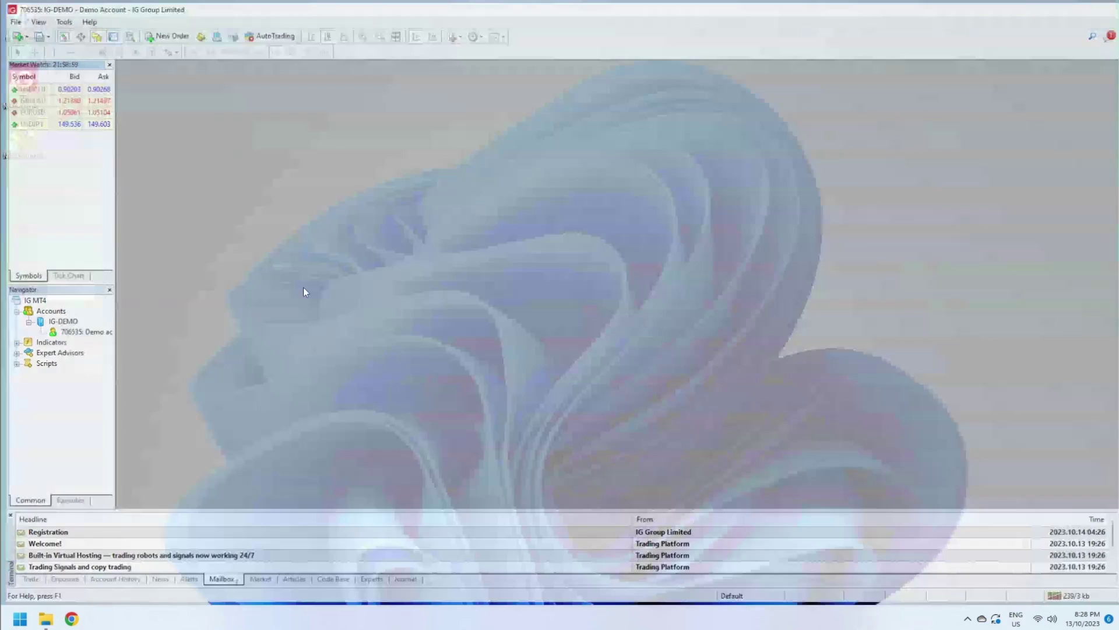
- Start the terminal application from IG MT4 01, then IG MT4 02, then IG MT4 03
click(49, 621)
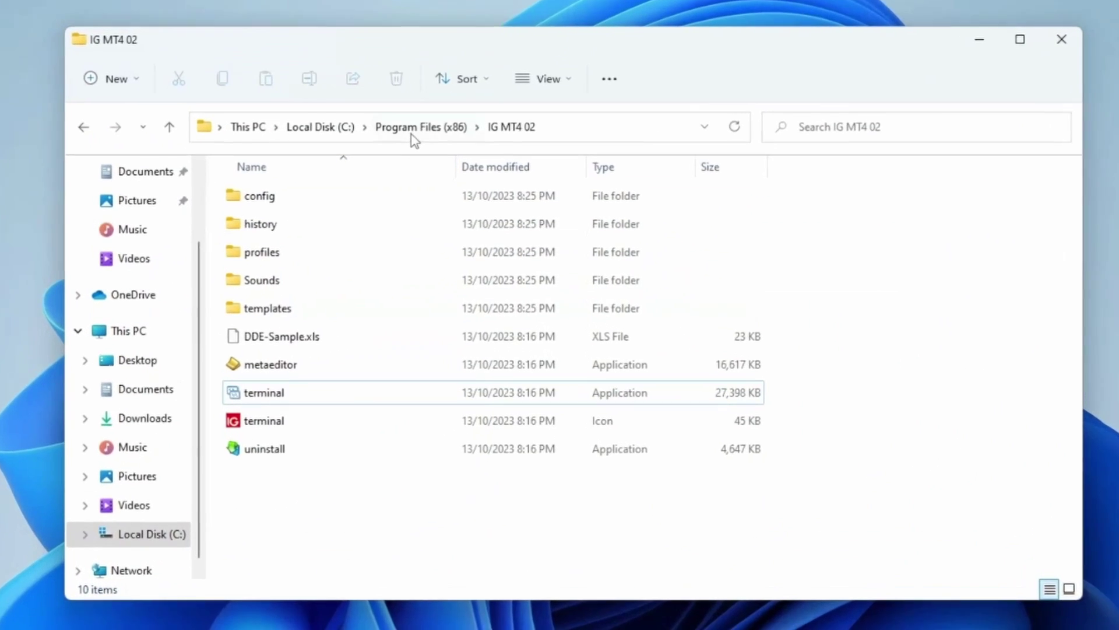
click(461, 175)
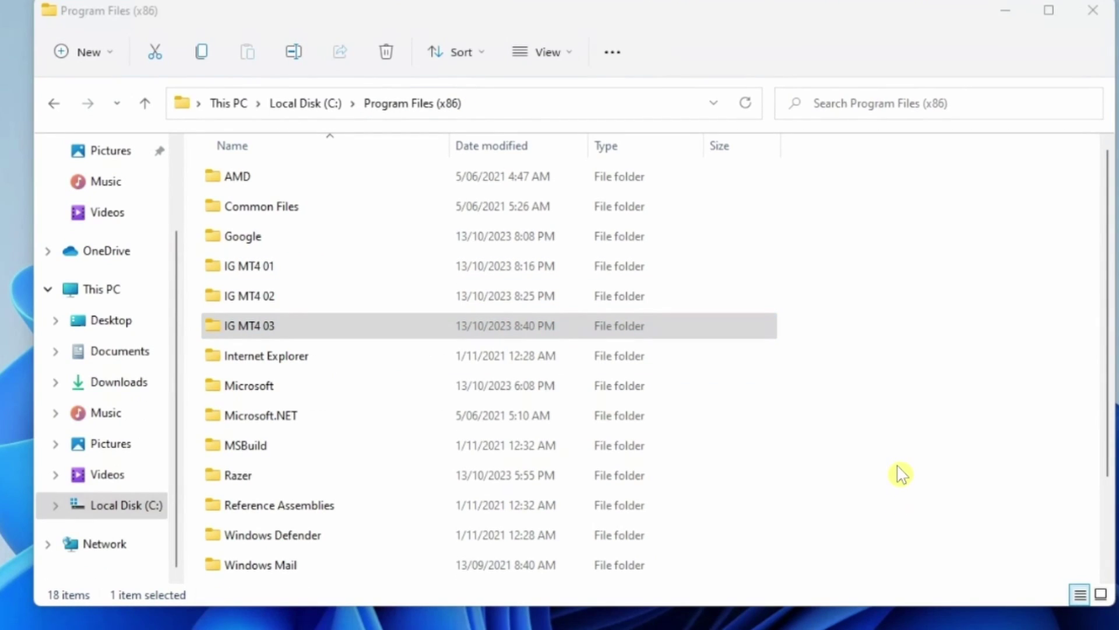
double_click(273, 267)
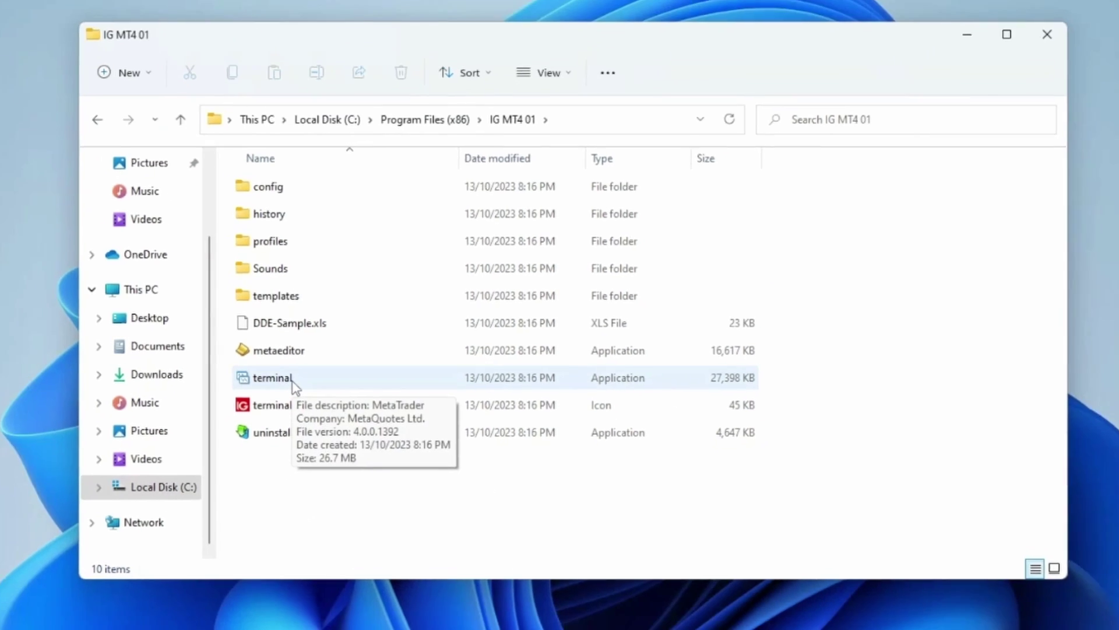
double_click(267, 389)
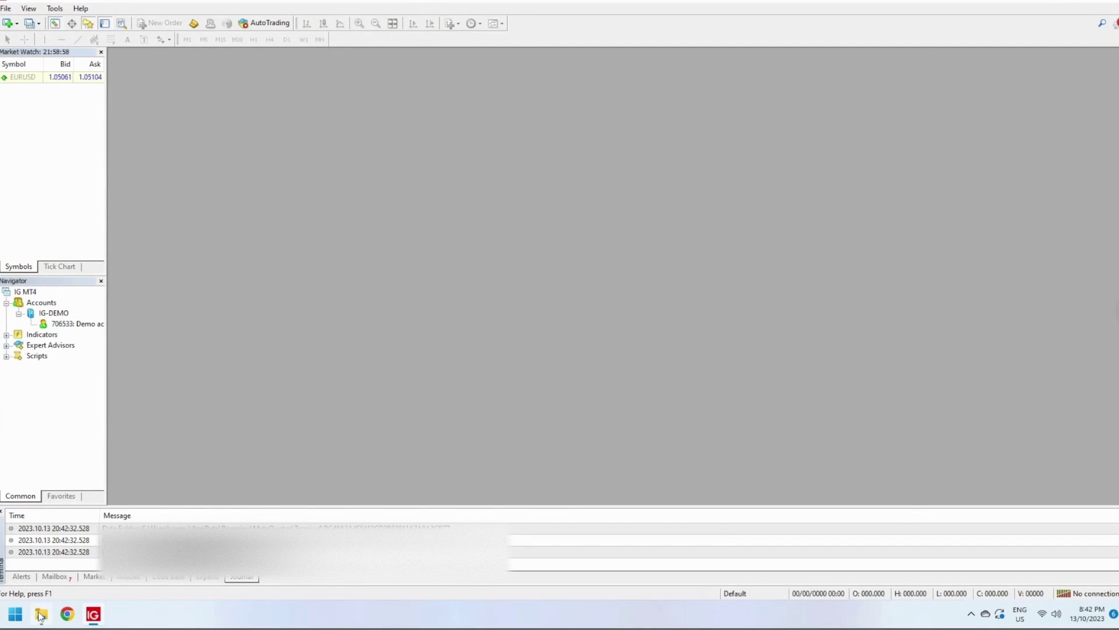
click(40, 615)
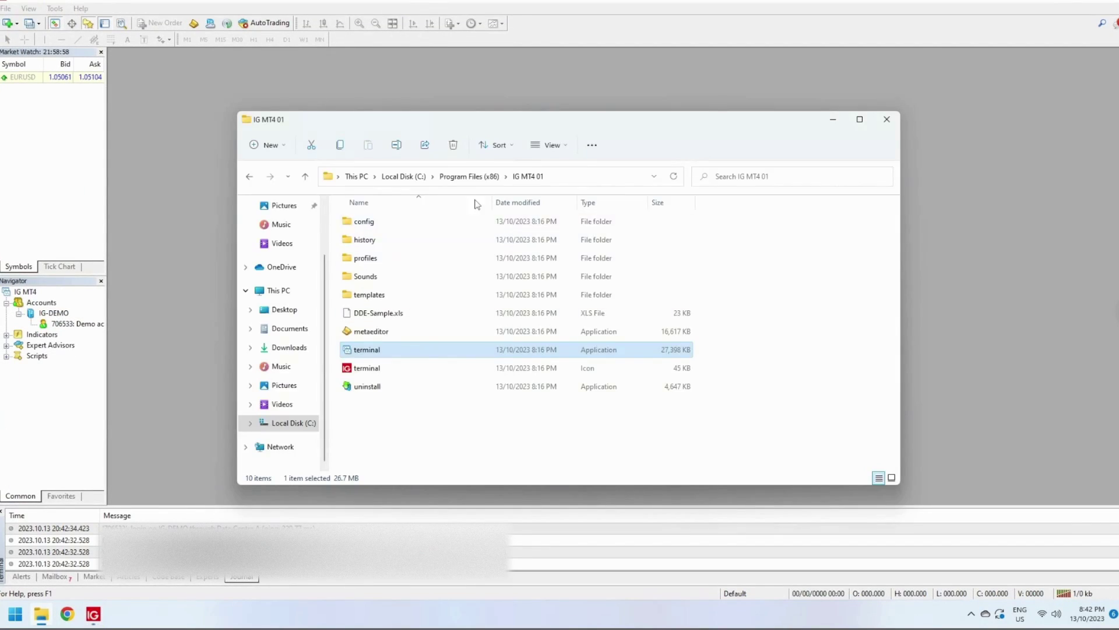
click(469, 176)
double_click(382, 291)
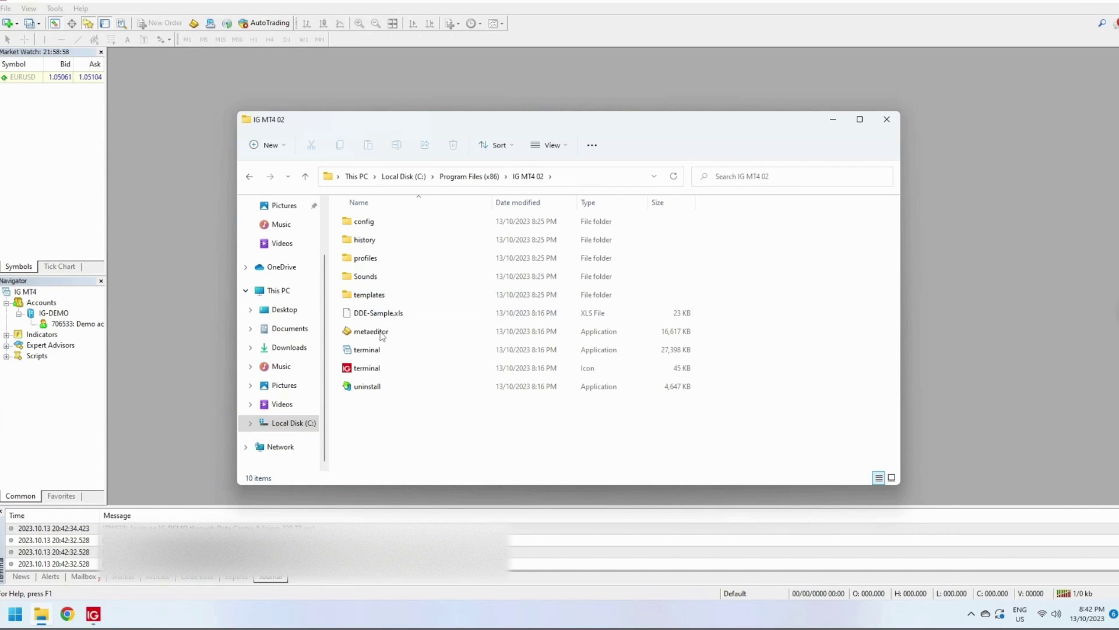
click(373, 351)
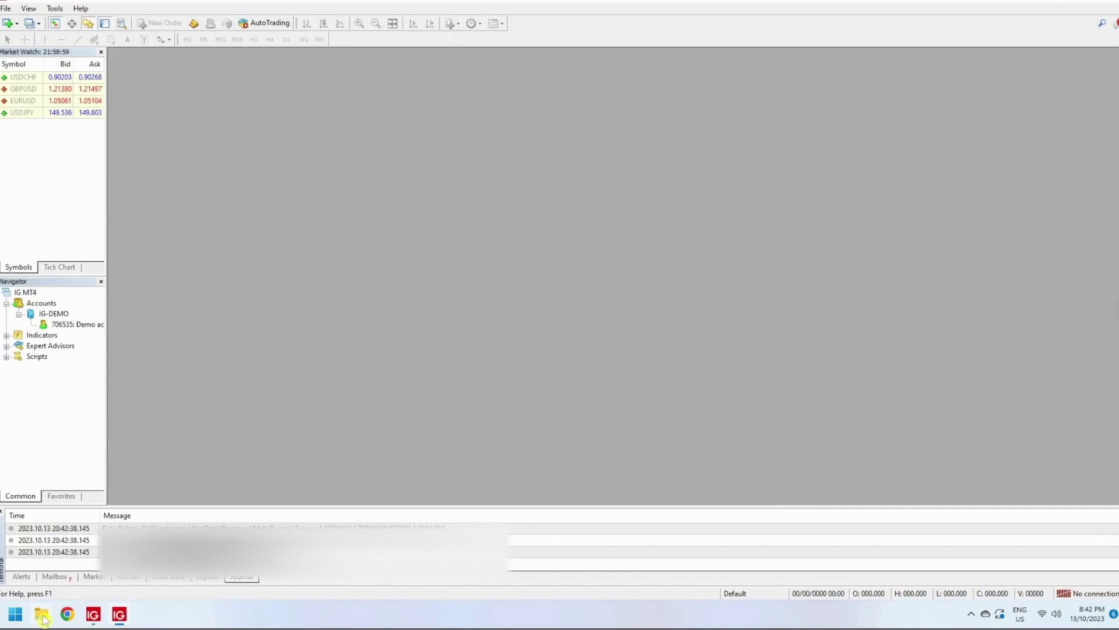
click(42, 615)
click(470, 176)
double_click(394, 311)
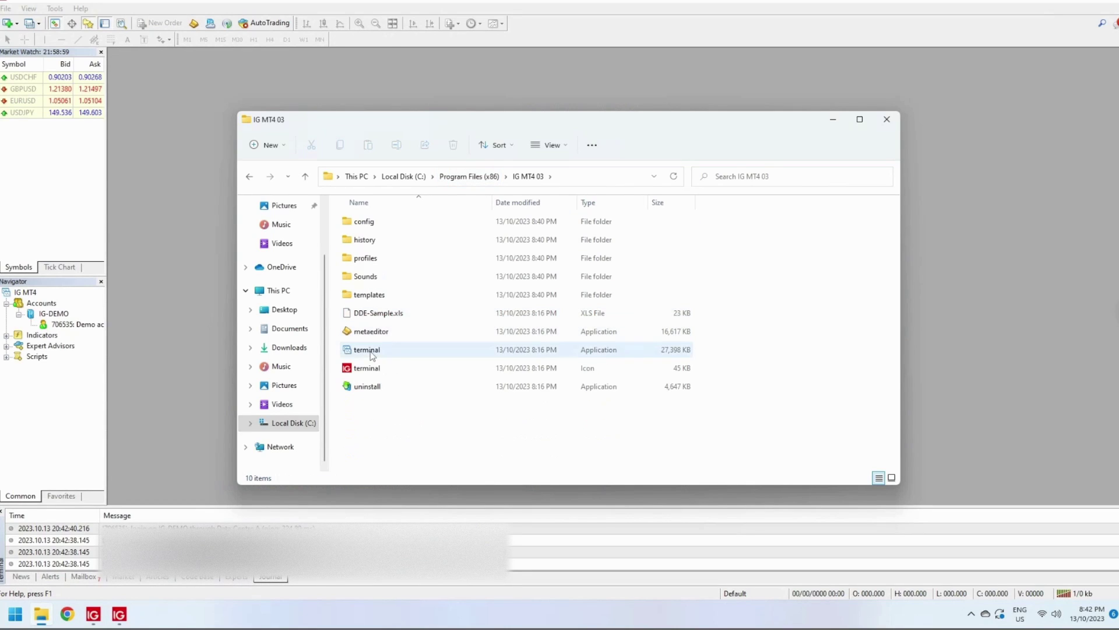
click(372, 354)
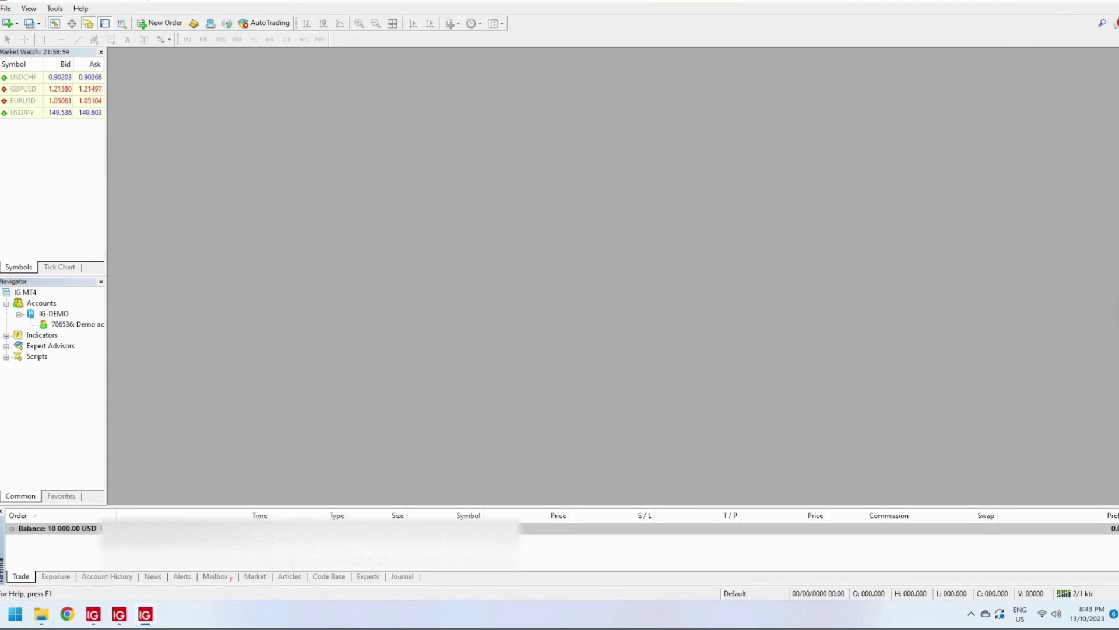
- Restore the maximized MT4 terminal and shrink it into a smaller window near the top-left
drag(1025, 2, 927, 17)
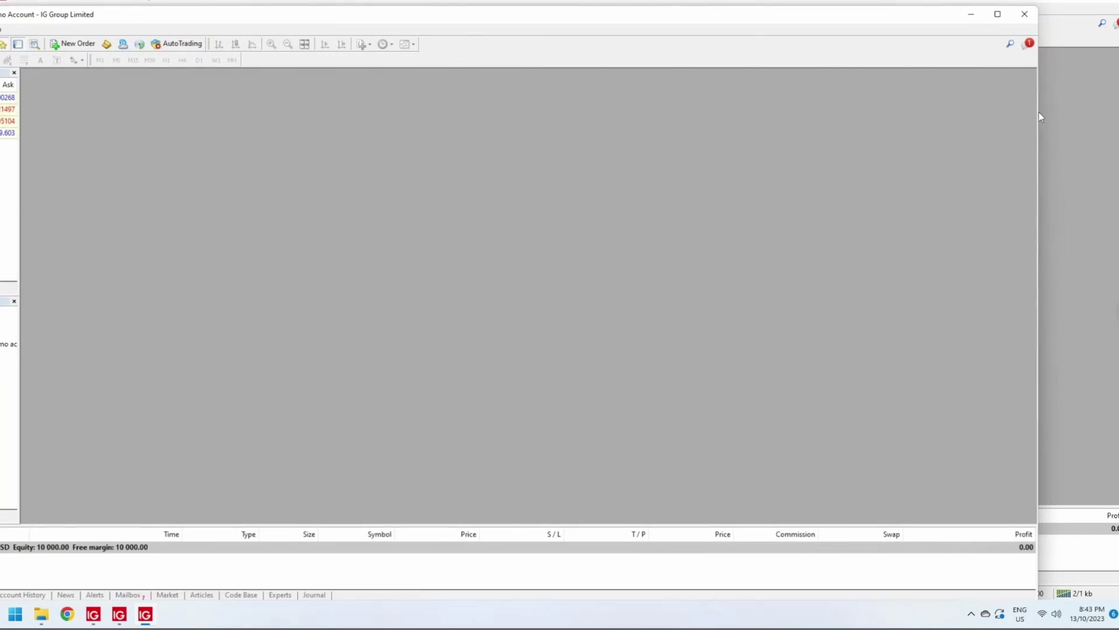
drag(937, 29, 518, 273)
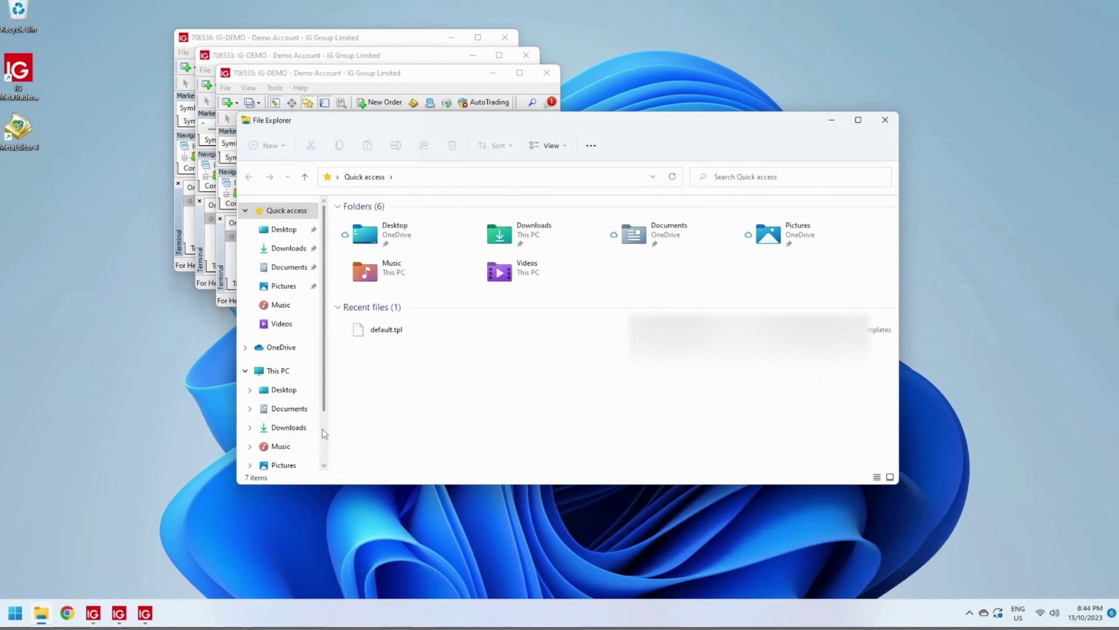
- Check Program Files (x86) on Local Disk (C:), then switch to the Program Files folder
scroll(324, 433, down, 3)
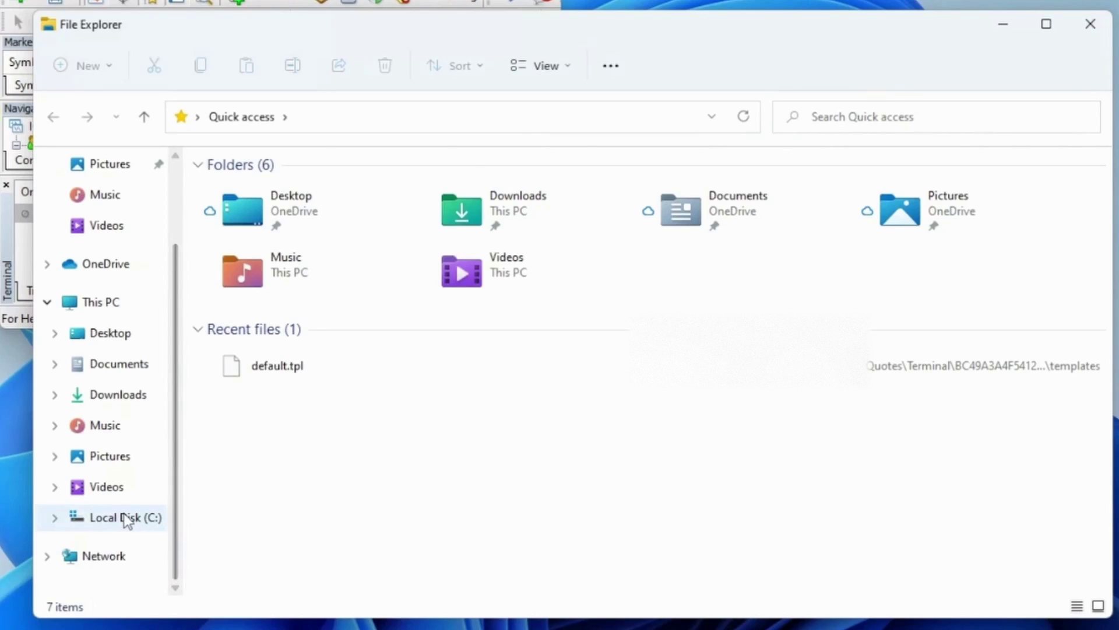
click(124, 516)
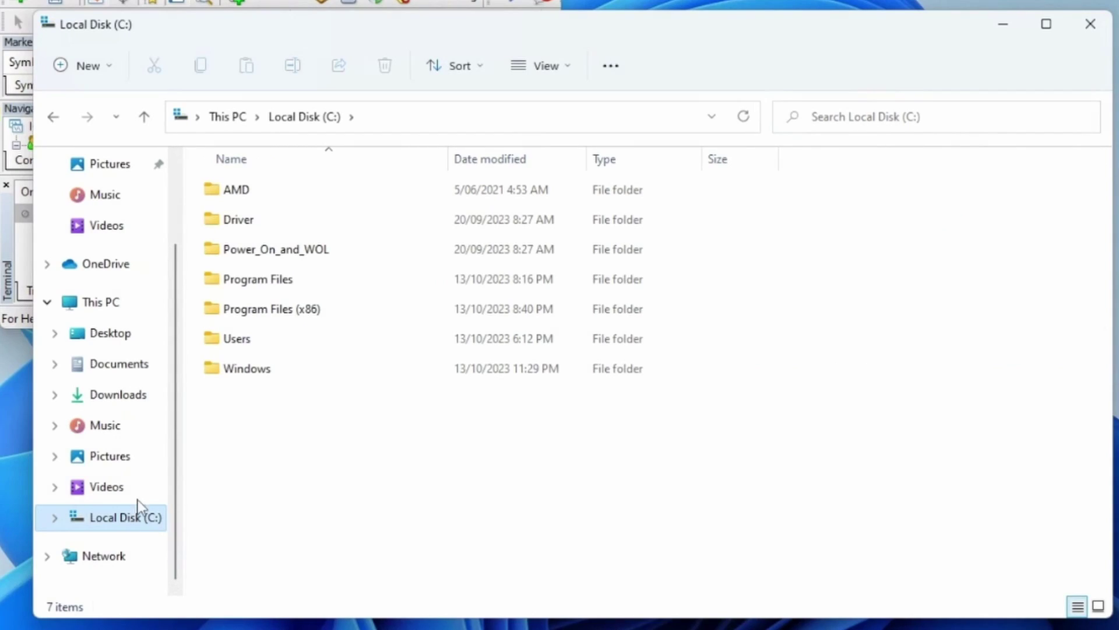
double_click(325, 308)
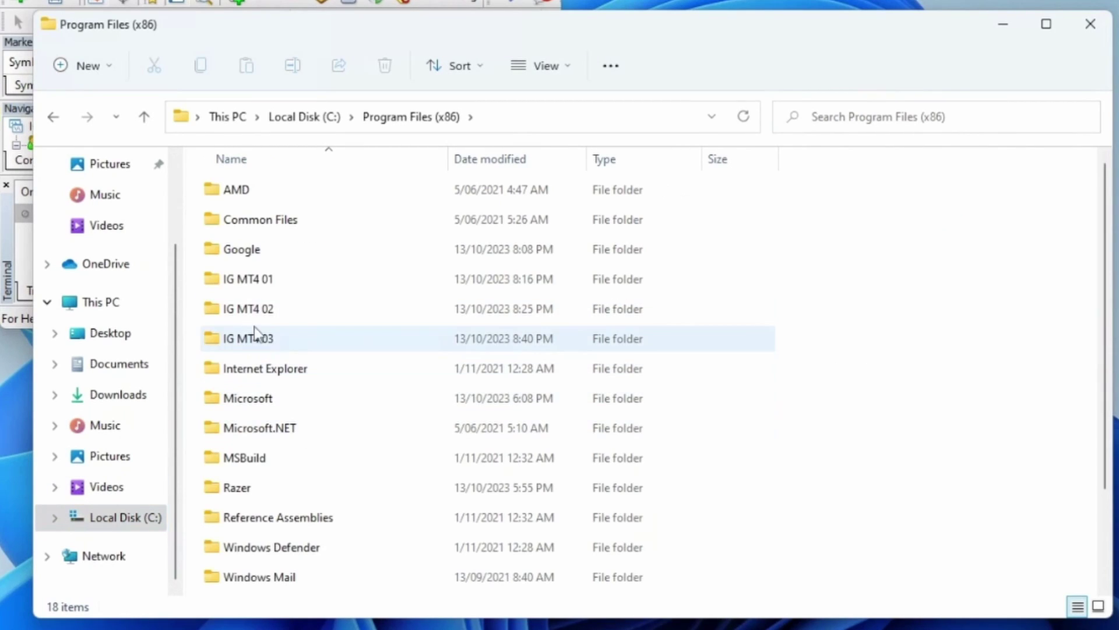
click(307, 120)
double_click(283, 280)
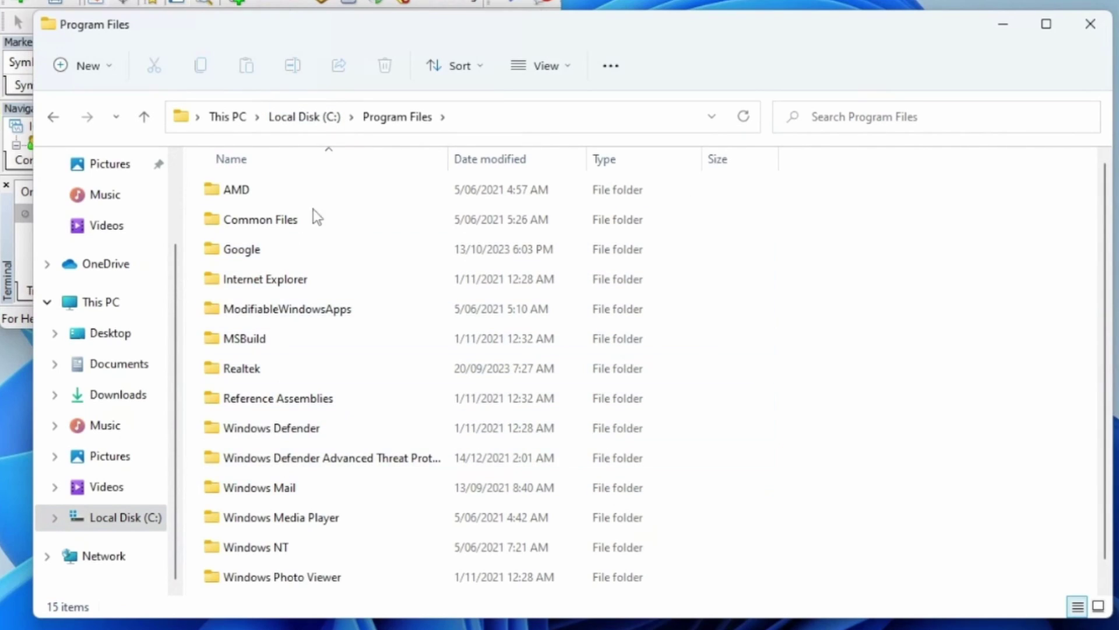